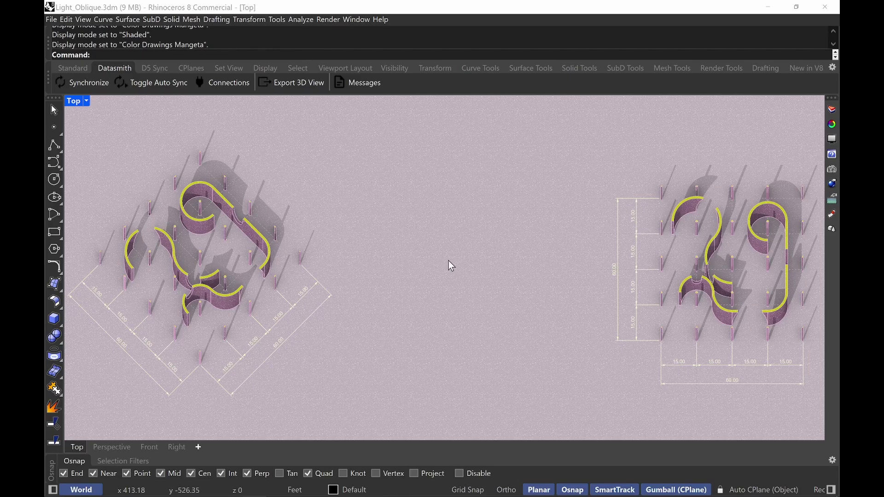
Step: Compare the Top viewport in the Shaded and Color Drawings Mangeta display modes
left_click(75, 105)
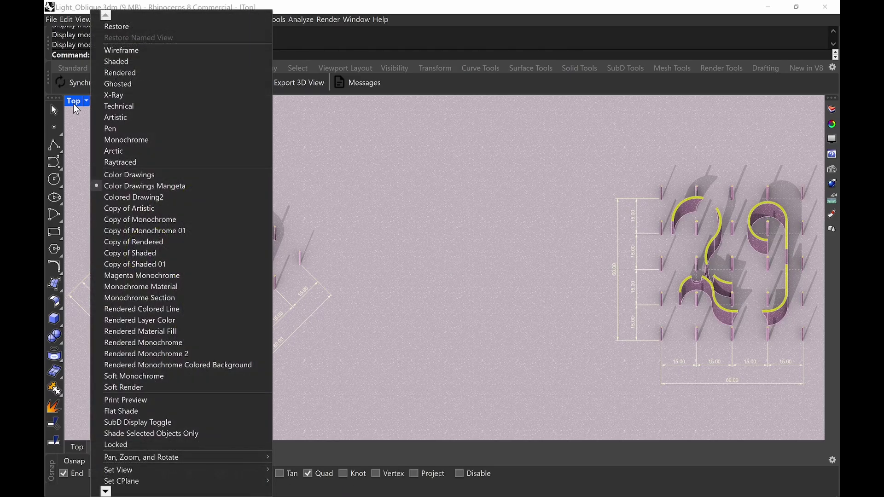
left_click(141, 62)
left_click(75, 102)
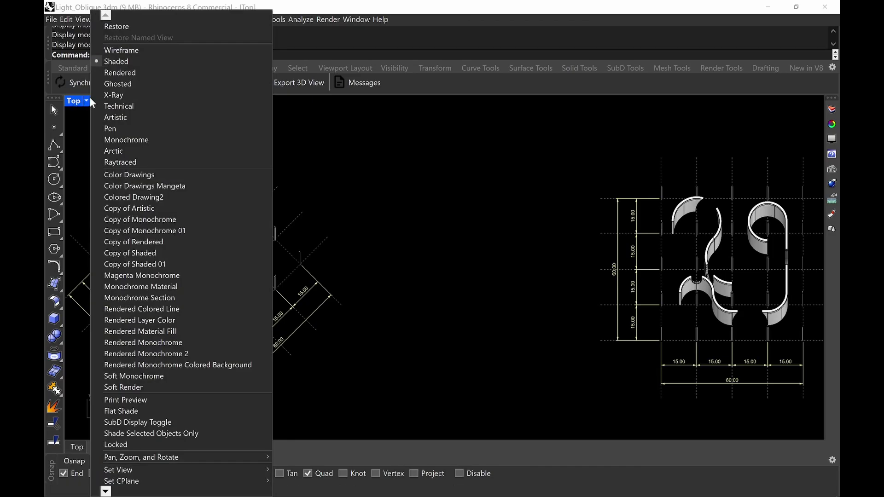
left_click(177, 187)
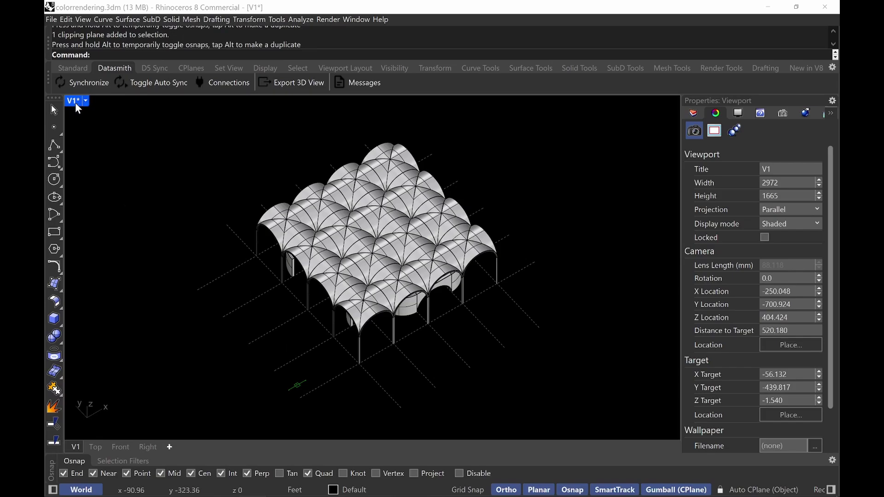
Step: In the Top view, duplicate the vaulted pavilion with its grid and clipping plane so two copies stand in a row left of the original
key("ctrl+z")
key("ctrl+Tab")
left_click_drag(560, 185, 410, 313)
left_click_drag(534, 243, 226, 345)
key("alt")
left_click(229, 349)
Step: Rotate the leftmost pavilion copy by 45 degrees in plan, including its grid lines and clipping plane
left_click_drag(276, 181, 186, 297)
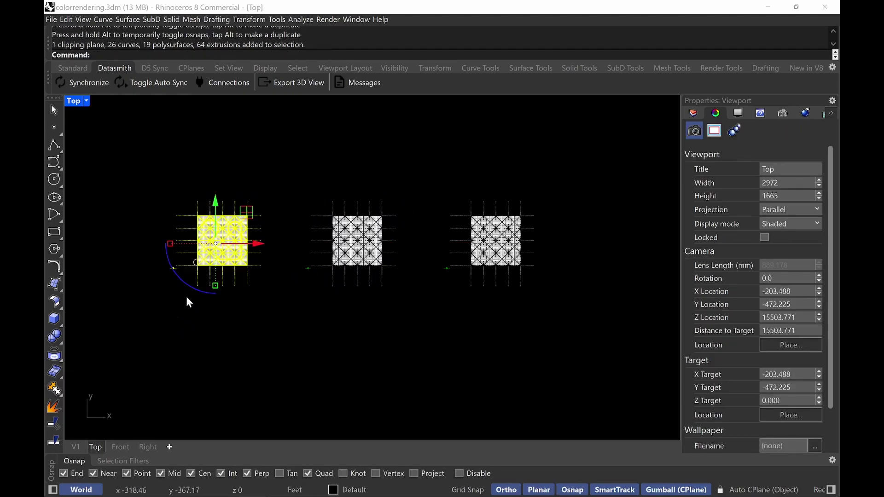
left_click(184, 284)
type("45")
key("Return")
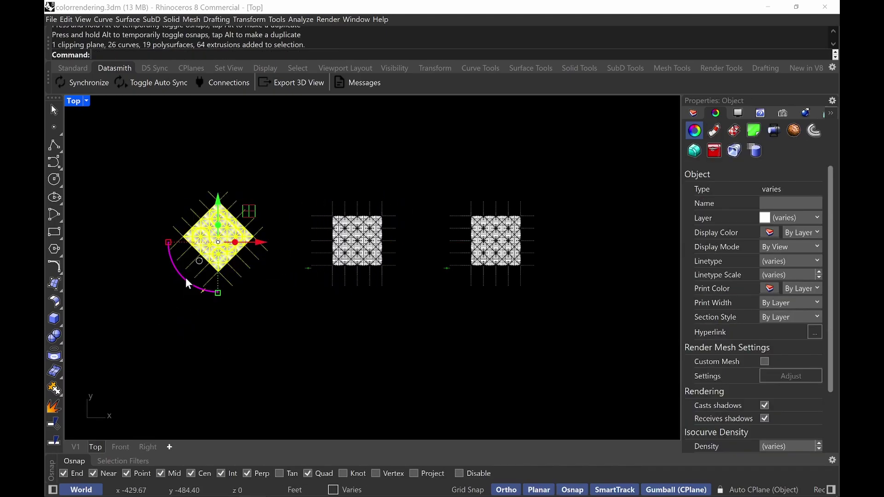
left_click(248, 325)
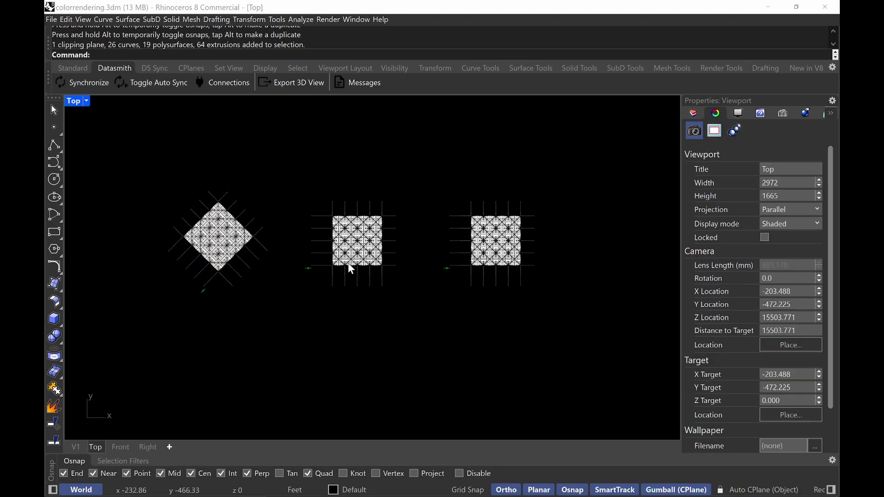
Step: Shear the two pavilion copies together by -45 degrees in the Right view, using a vertical reference line
mouse_move(415, 167)
left_mouse_down()
mouse_move(283, 286)
mouse_move(148, 328)
left_mouse_up()
double_click(74, 103)
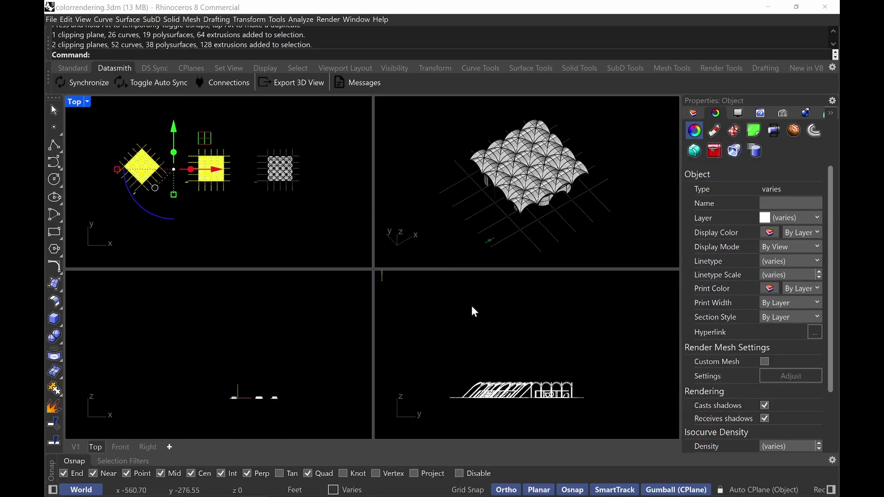
double_click(386, 276)
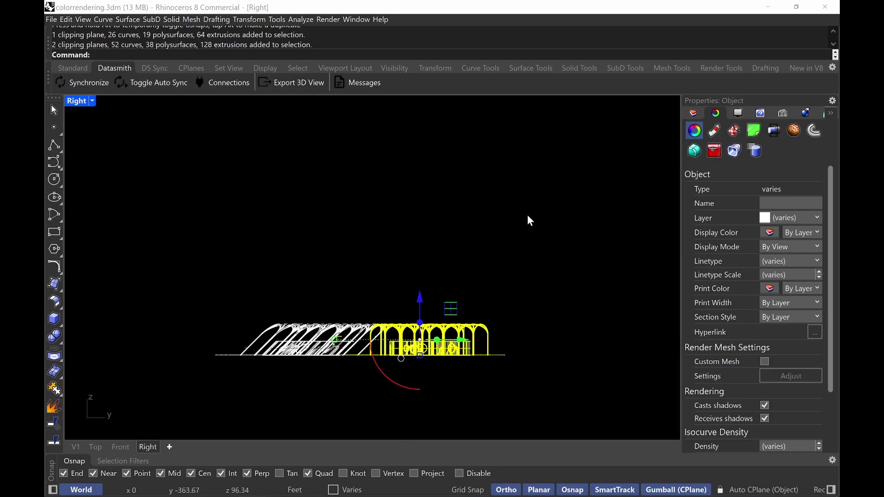
type("shear")
key("Return")
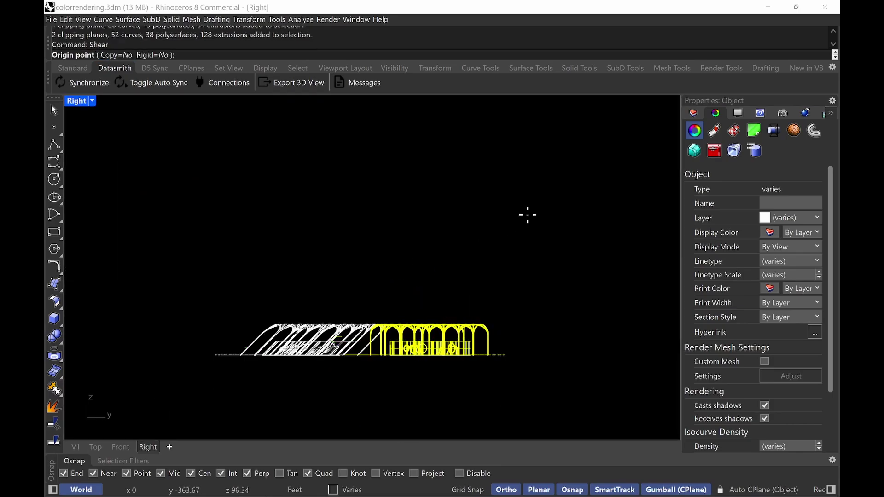
left_click(523, 283)
left_click(518, 390)
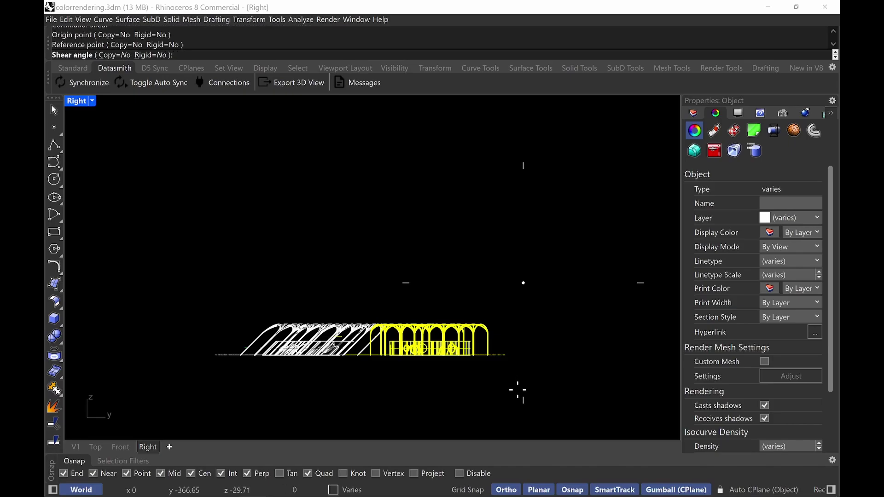
type("-45")
key("Return")
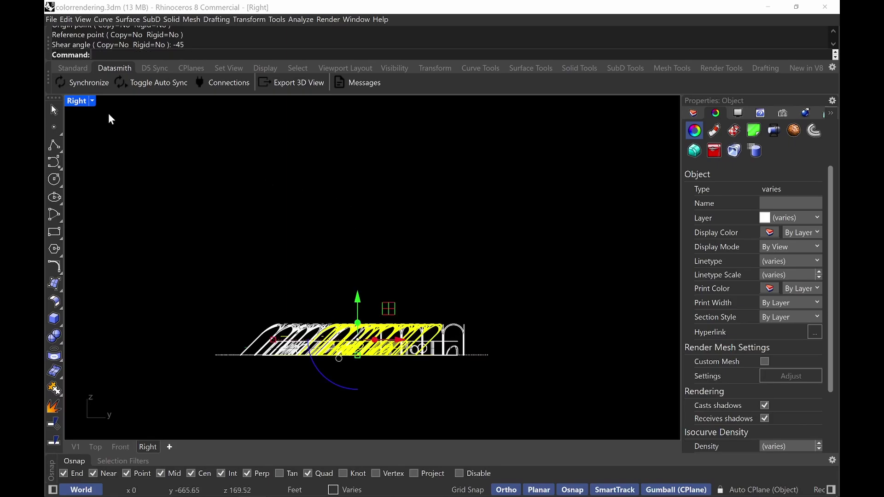
Step: Make the clipping planes beside the two sheared pavilion copies clip the Top view
double_click(81, 100)
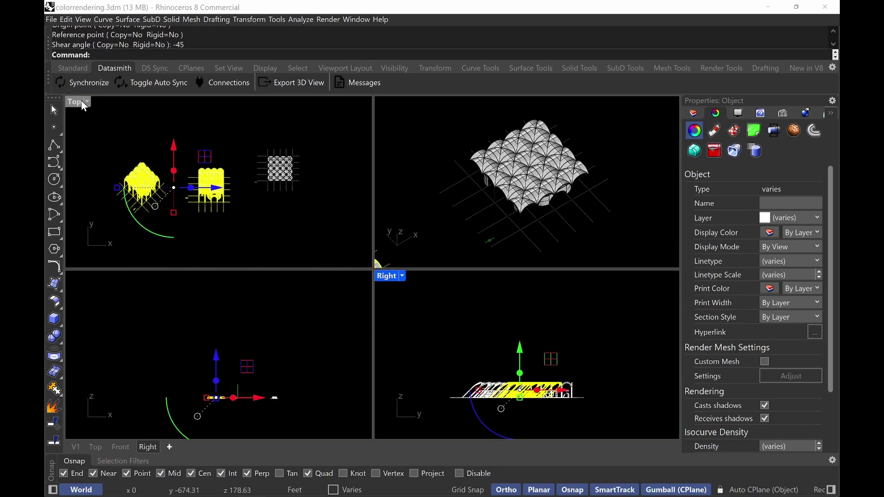
double_click(81, 101)
left_click(280, 134)
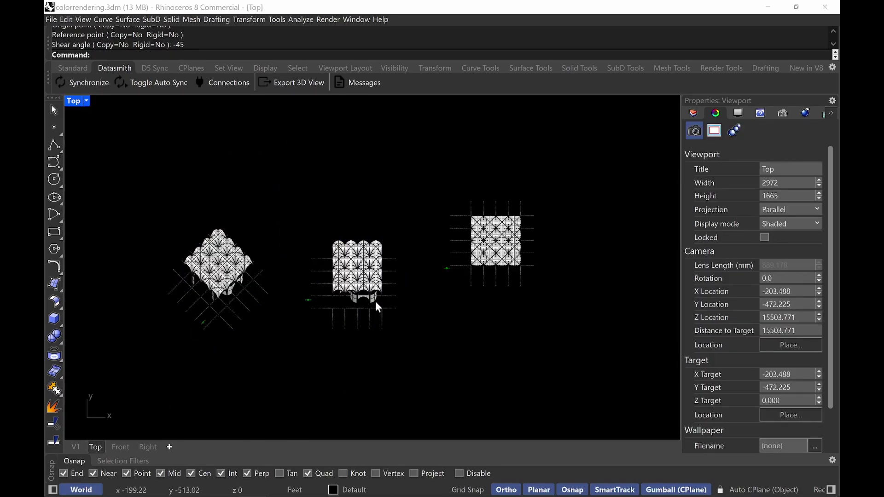
scroll(391, 303, "up", 5)
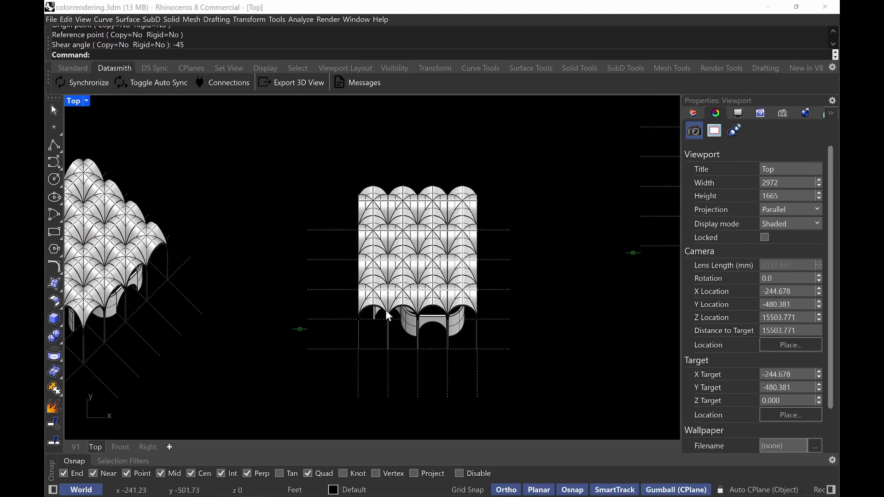
right_click_drag(303, 209, 456, 192)
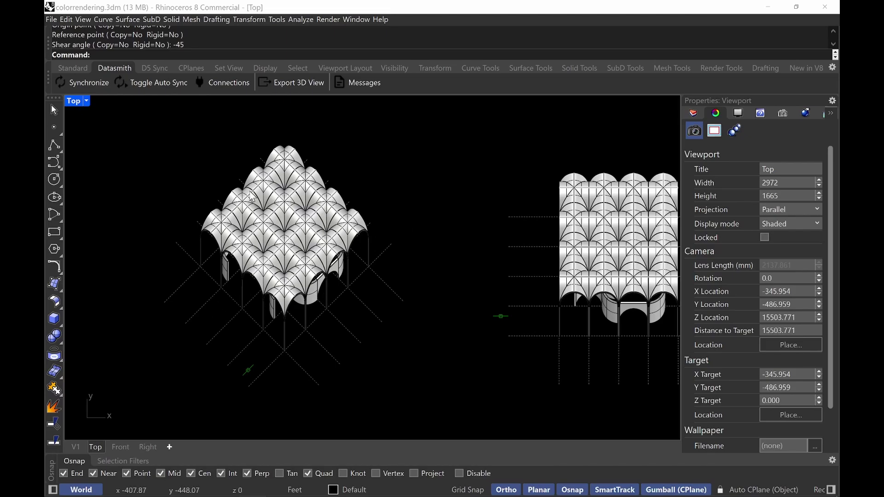
right_click_drag(434, 246, 391, 244)
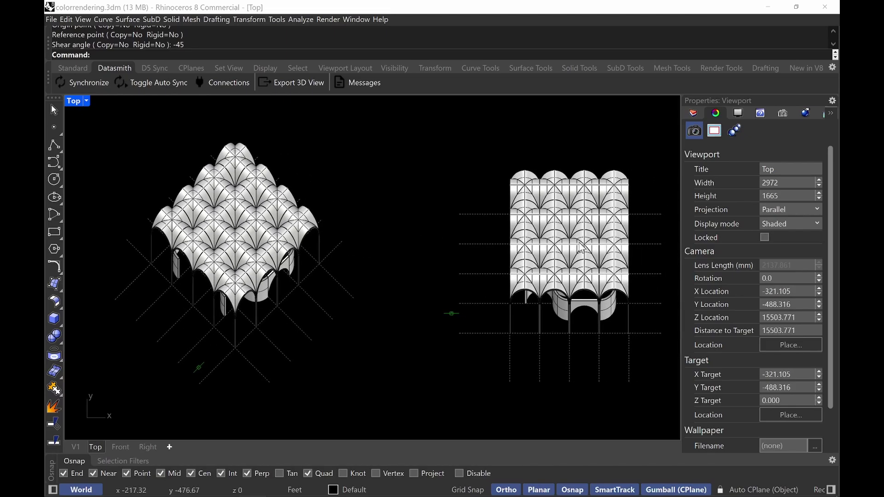
left_click(453, 314)
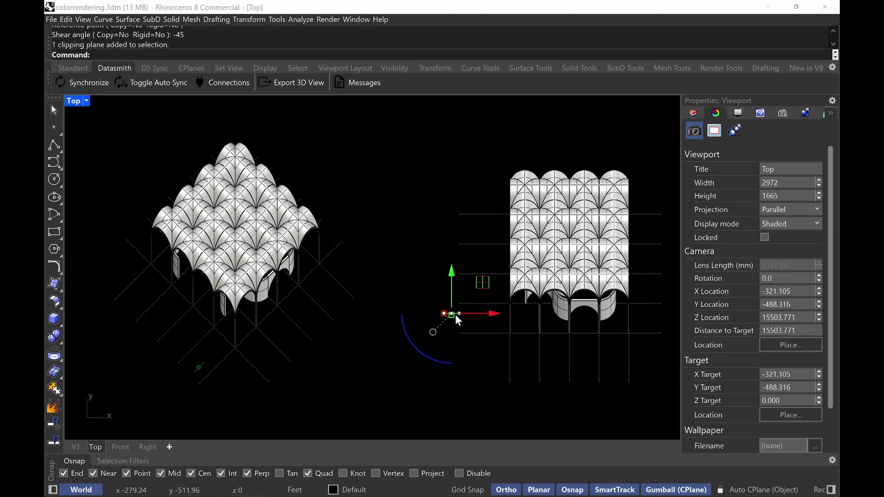
left_click(198, 366)
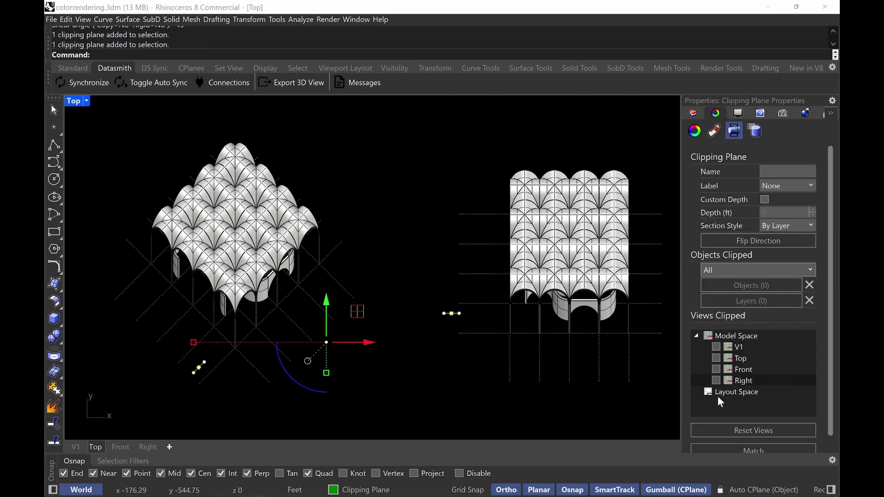
left_click(715, 359)
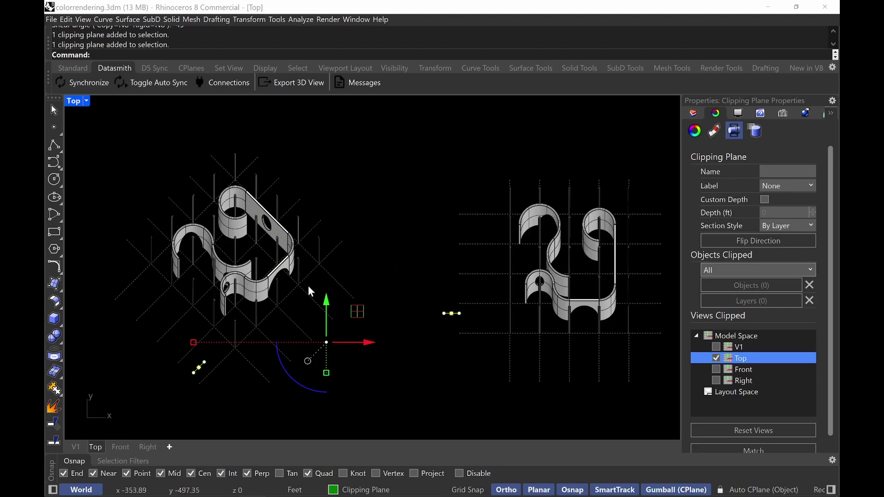
left_click(432, 157)
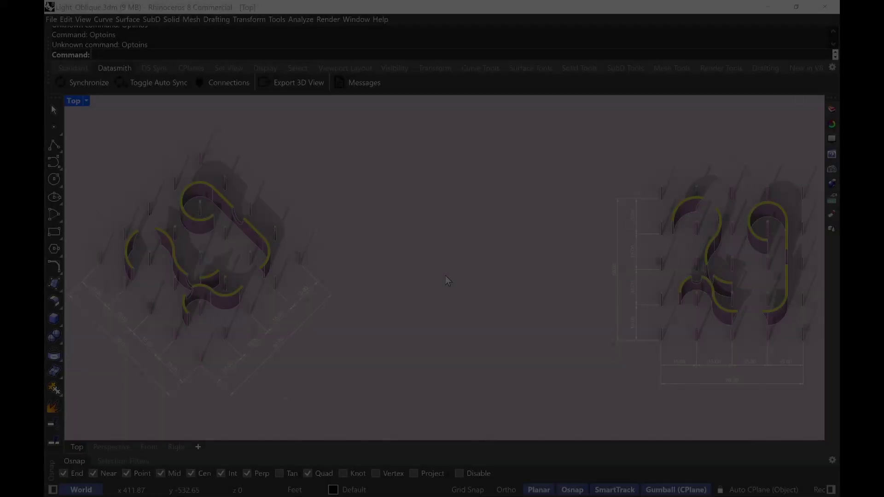
Step: Open the Display Modes list under View in the Rhino options
type("Options")
key("Return")
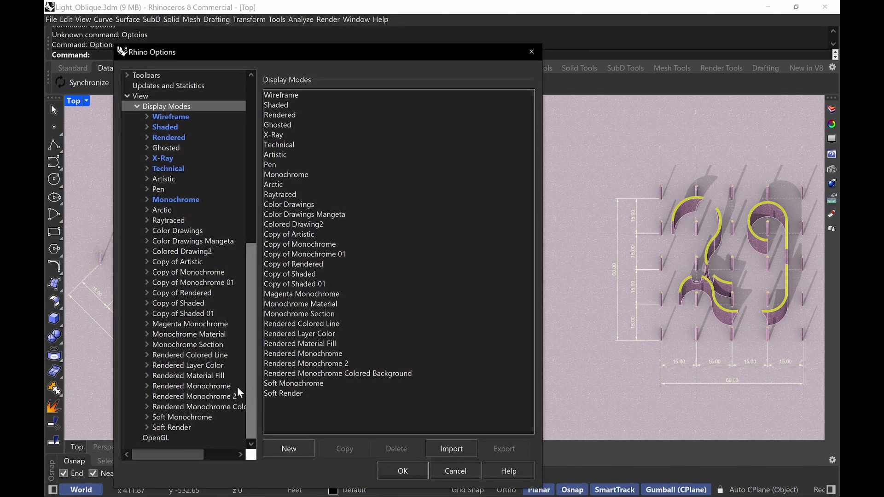
scroll(224, 258, "up", 3)
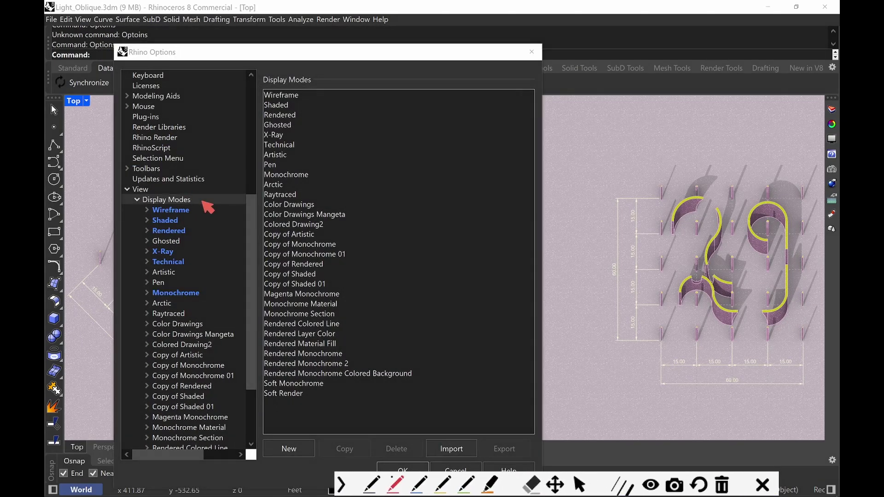
mouse_move(151, 178)
left_mouse_down()
mouse_move(100, 182)
mouse_move(128, 199)
mouse_move(162, 189)
left_mouse_up()
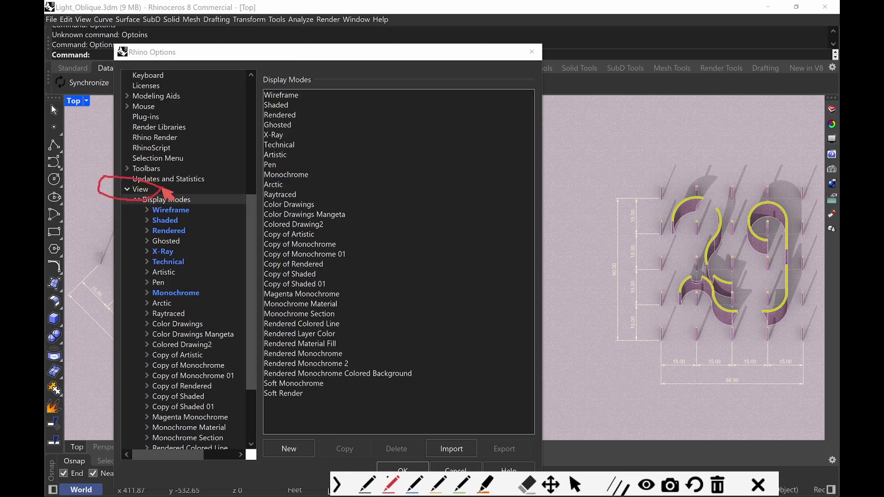
mouse_move(225, 195)
left_mouse_down()
mouse_move(141, 188)
mouse_move(120, 205)
mouse_move(220, 195)
left_mouse_up()
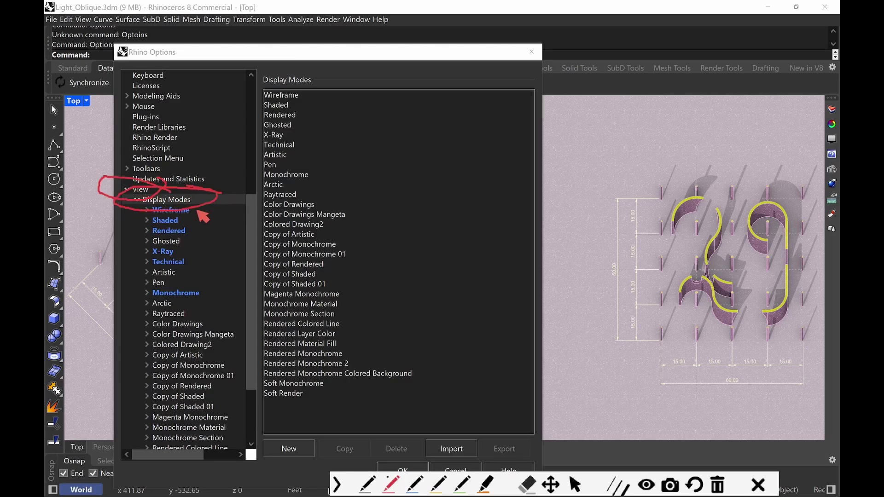
key("Escape")
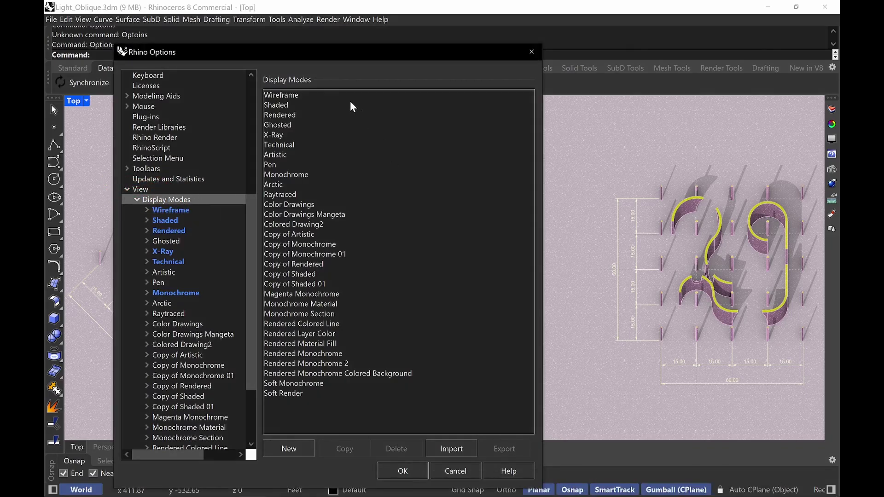
Step: Duplicate the Rendered display mode, name the copy "Color Darwingas" and save the options
left_click(290, 116)
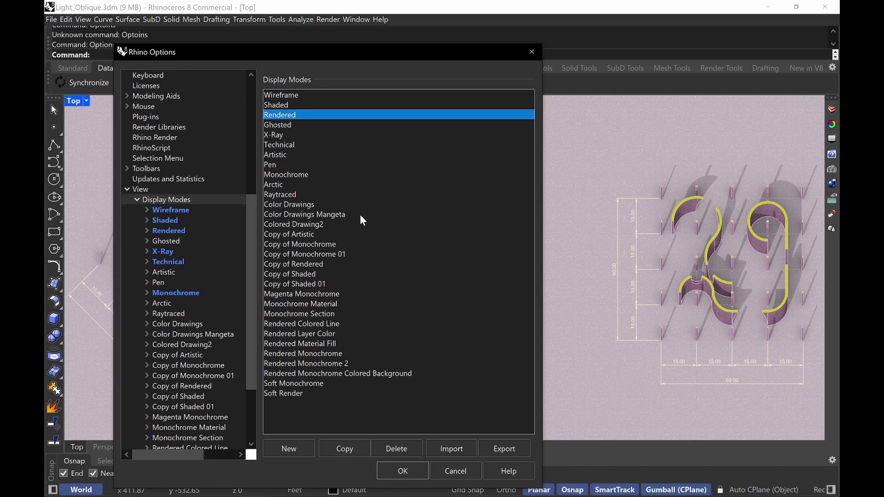
left_click(358, 456)
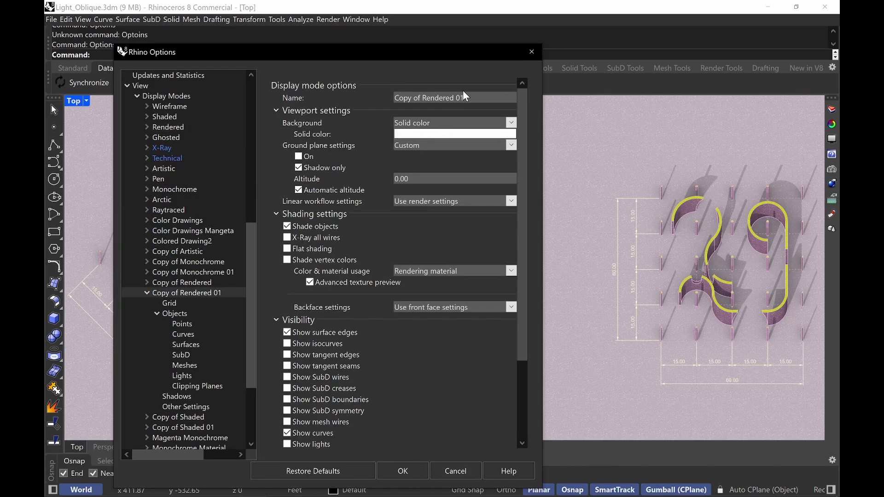
left_click_drag(471, 99, 315, 91)
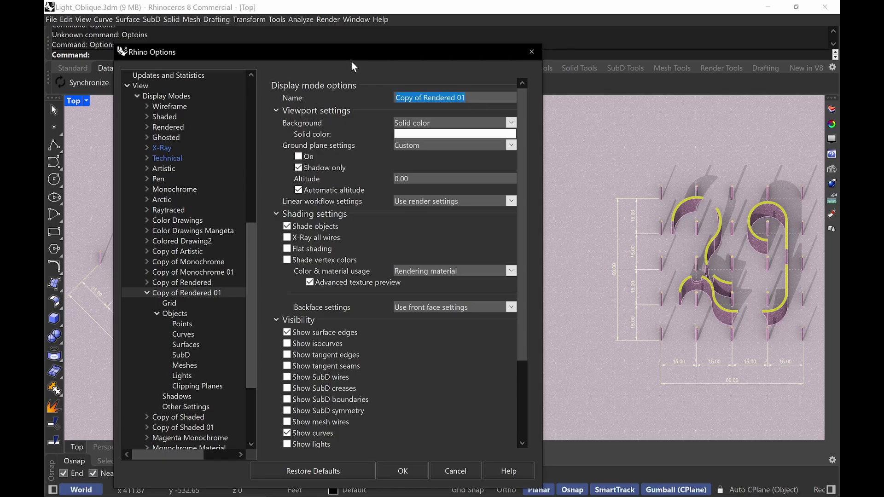
type("Color DSeawin")
key("BackSpace")
key("BackSpace")
key("BackSpace")
key("BackSpace")
key("BackSpace")
key("BackSpace")
type("arwing")
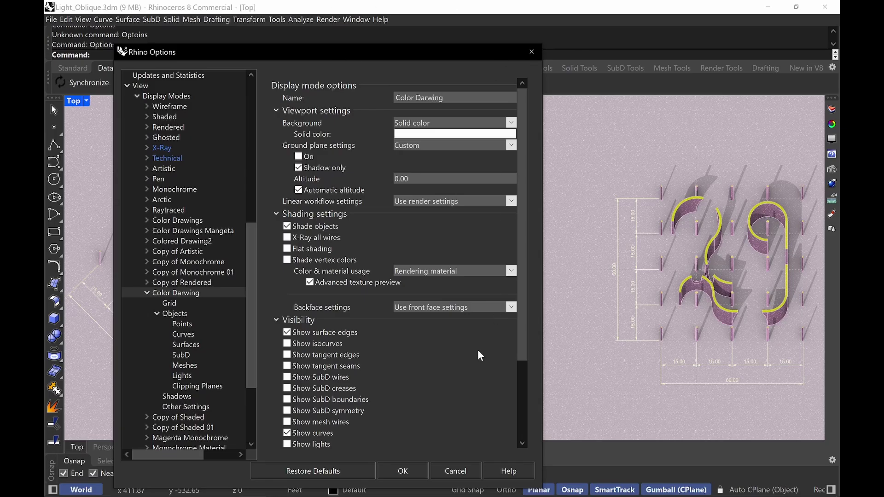
type("as")
left_click(412, 477)
Step: Check the display modes offered for the Top viewport, and bring up the Color Drawings Mangeta settings in the Rhino options
left_click(76, 102)
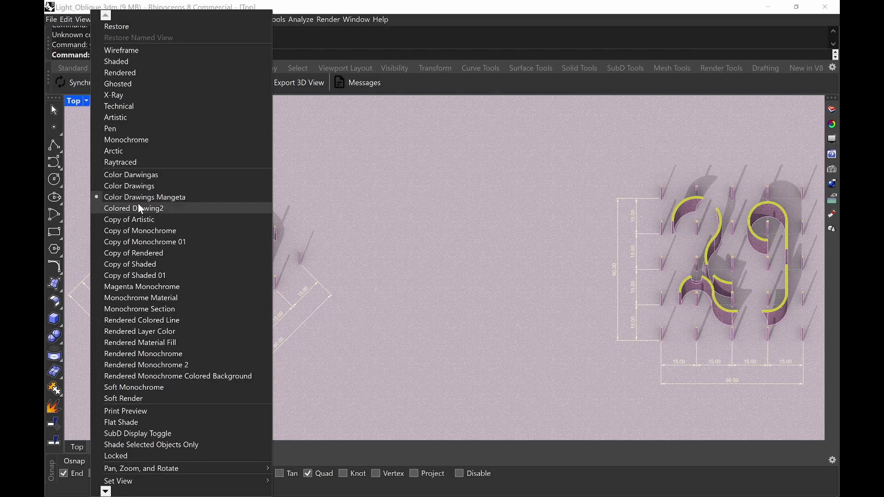
left_click(292, 207)
key("Return")
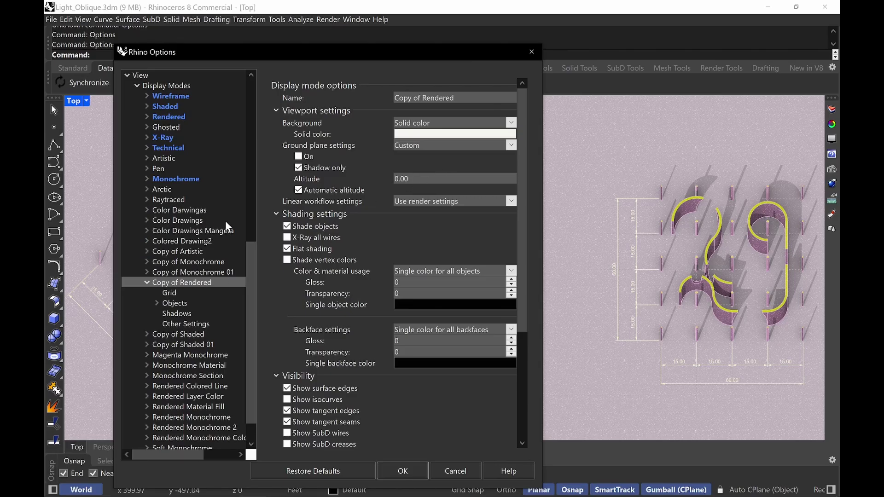
left_click(199, 232)
left_click(145, 283)
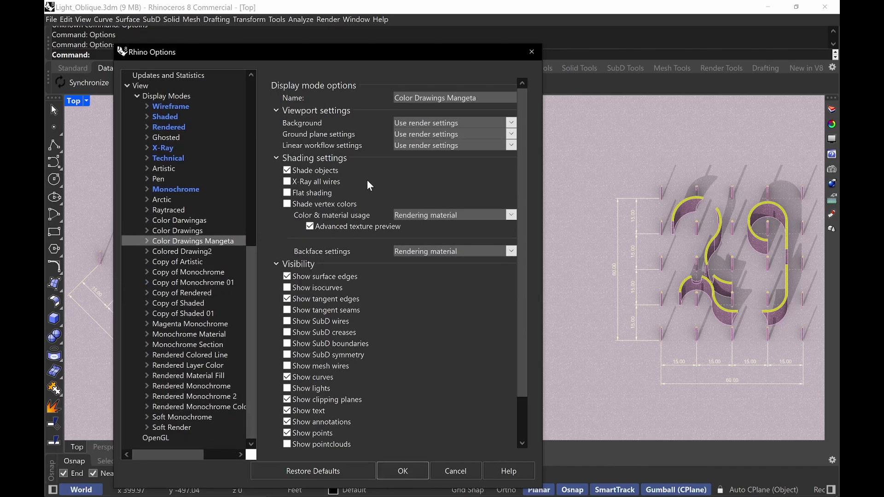
key("ctrl+shift+p")
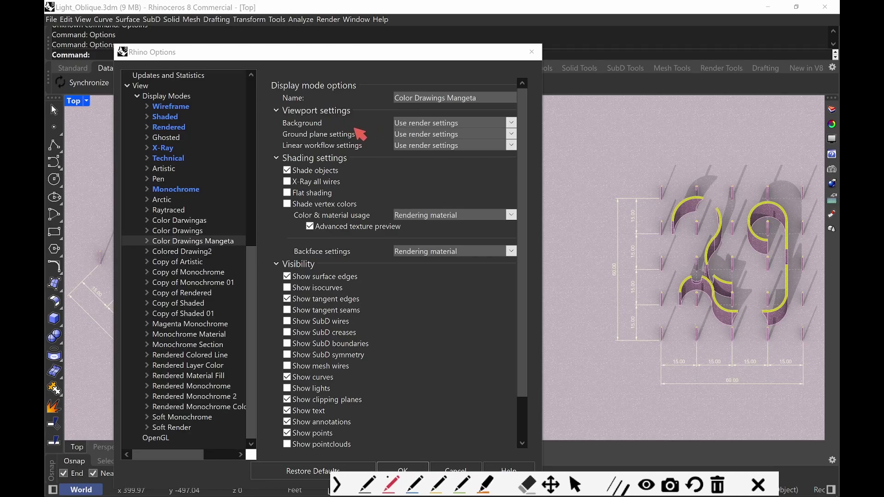
left_click_drag(330, 118, 400, 110)
left_click_drag(360, 130, 401, 129)
left_click_drag(380, 142, 375, 146)
left_click_drag(343, 171, 372, 160)
left_click_drag(383, 203, 413, 194)
left_click_drag(369, 248, 403, 236)
mouse_move(366, 276)
left_mouse_down()
mouse_move(382, 272)
mouse_move(367, 299)
mouse_move(379, 296)
left_mouse_up()
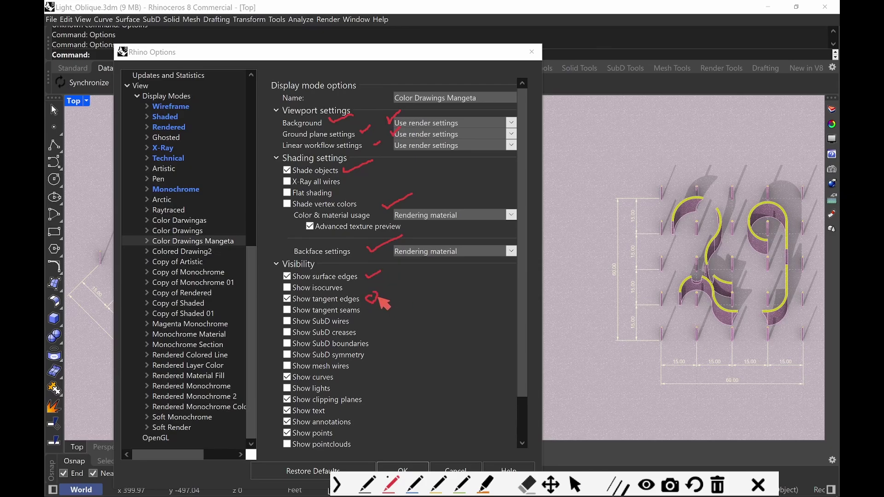
key("Escape")
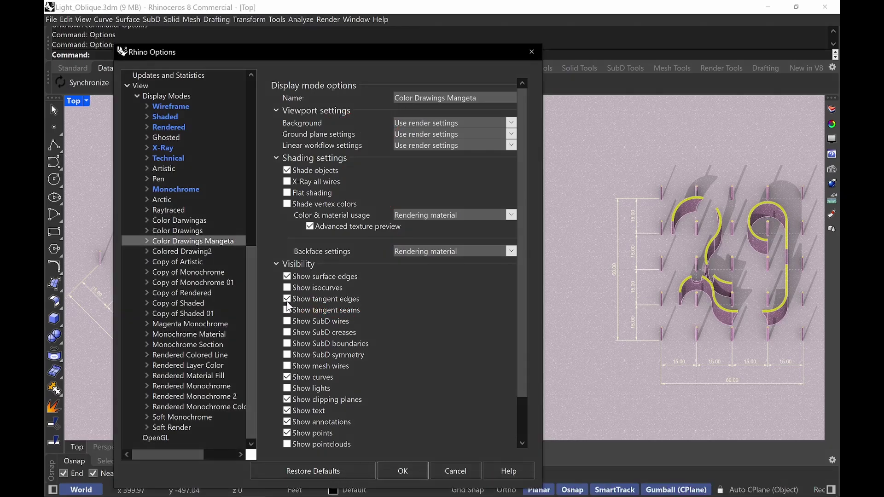
Step: Examine the visibility, lighting method and ambient color settings of the Color Drawings Mangeta display mode
left_click(293, 299)
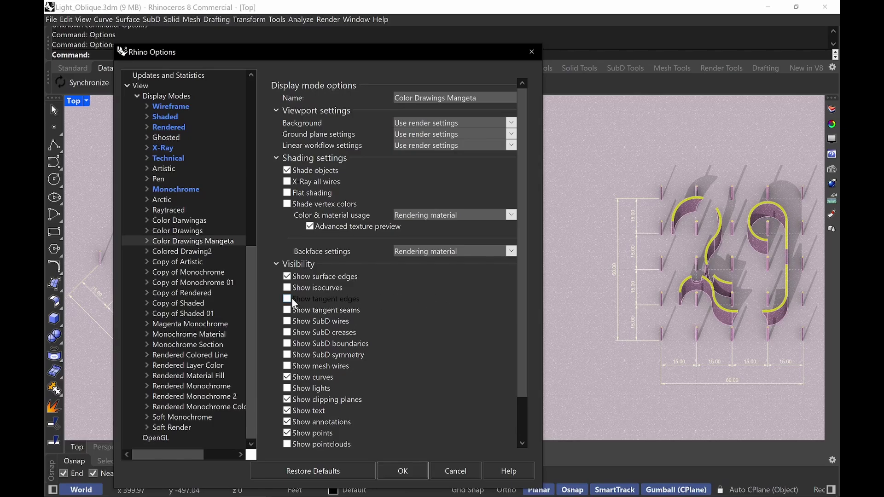
scroll(363, 307, "down", 1)
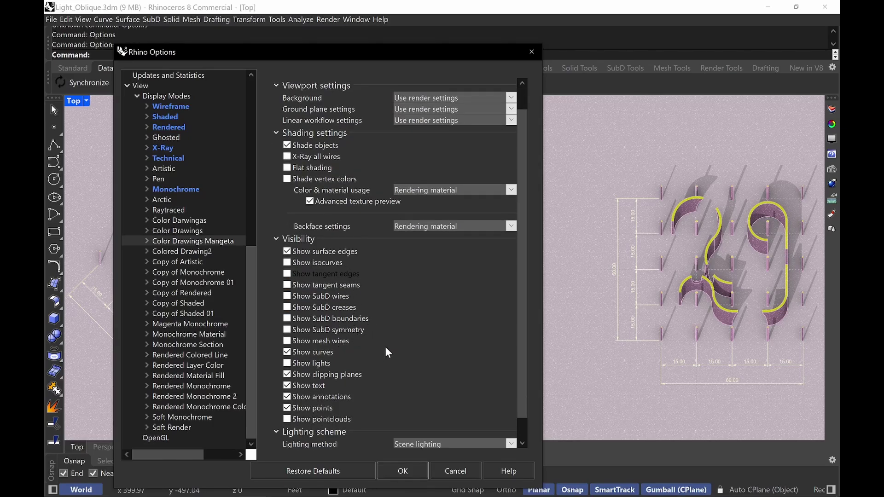
scroll(333, 354, "up", 1)
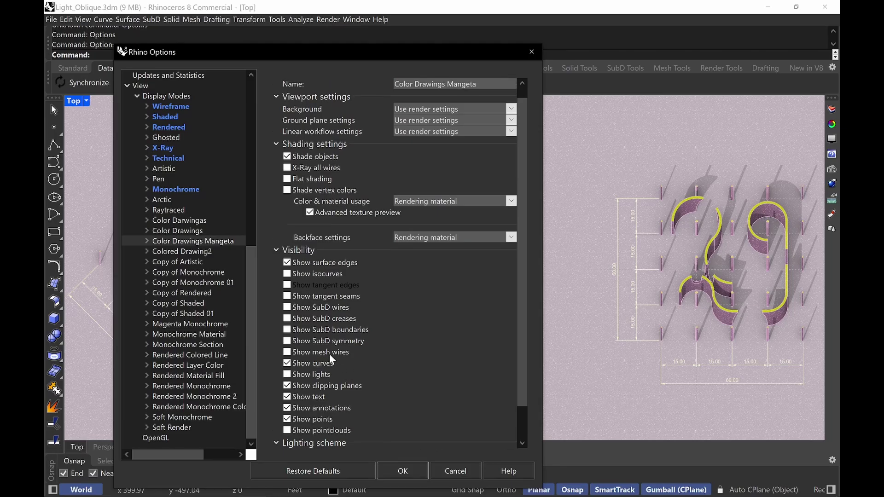
scroll(336, 369, "down", 1)
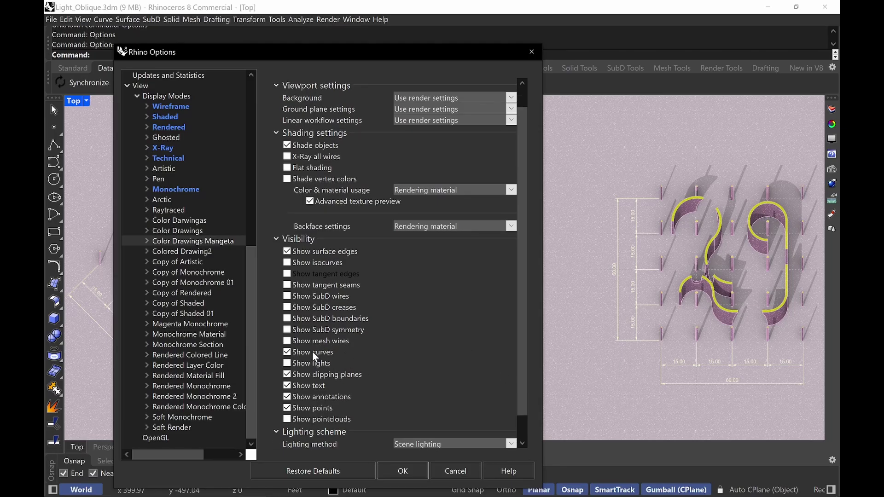
scroll(373, 372, "down", 1)
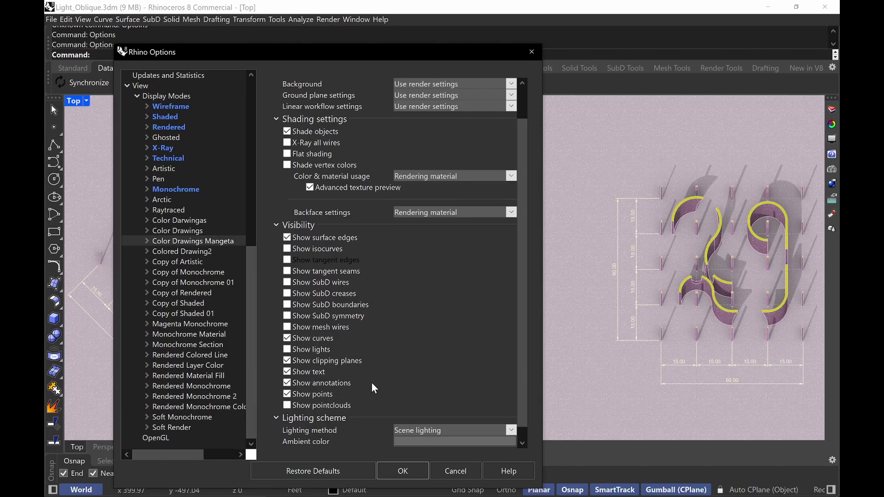
scroll(386, 380, "down", 1)
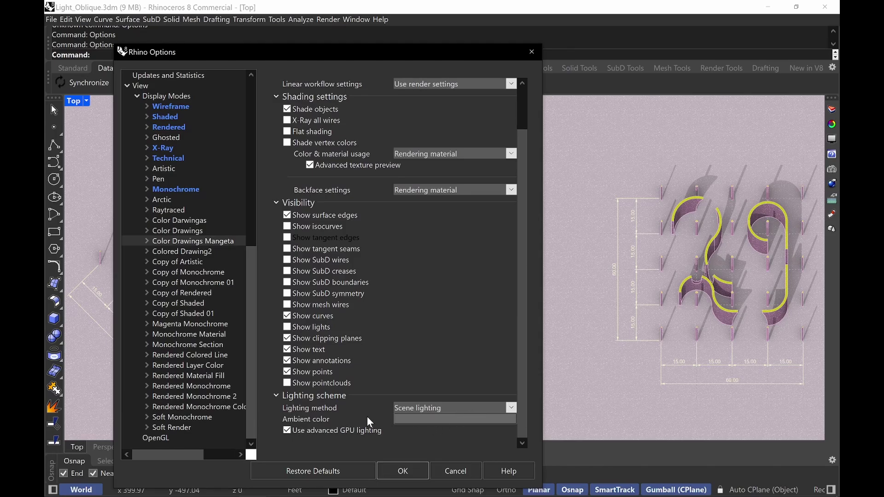
left_click(507, 409)
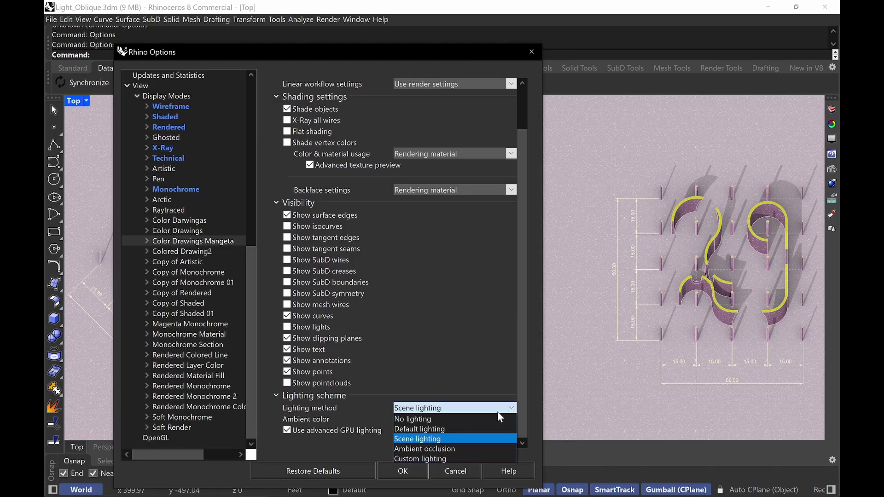
left_click(443, 437)
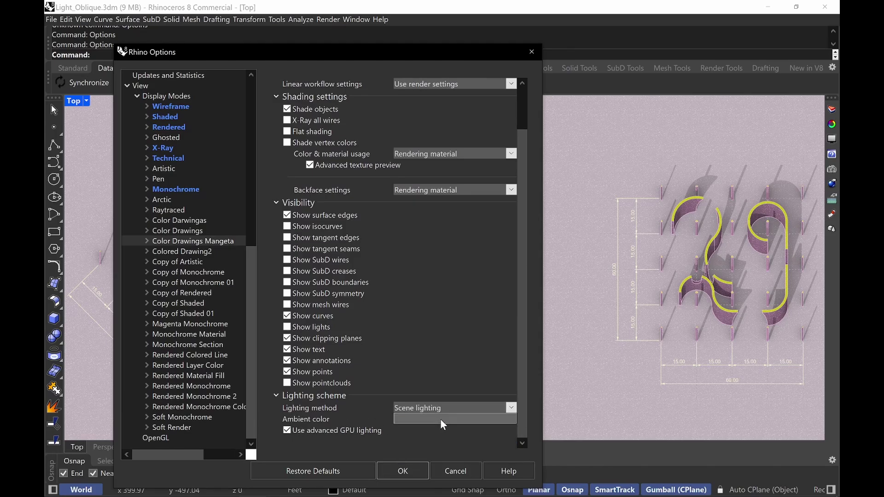
left_click(440, 420)
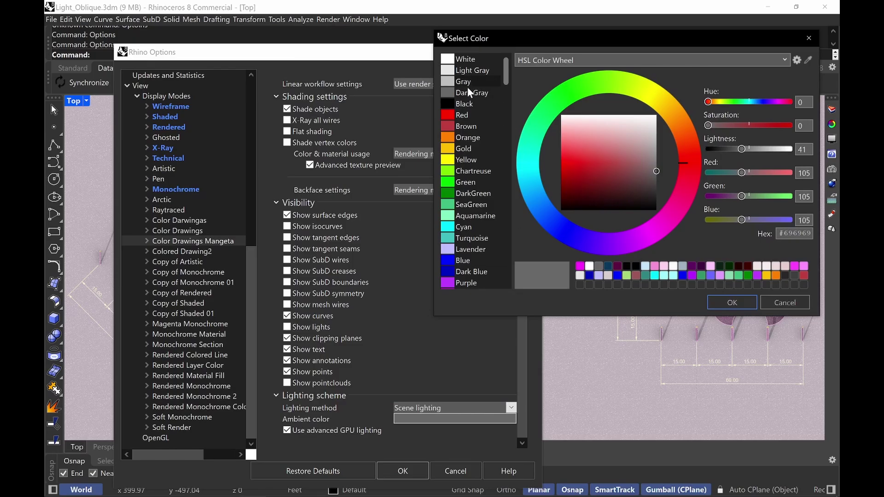
left_click(731, 302)
Step: Try a single color for all curves in the display mode's curve settings, and return to using the object's color
left_click(146, 241)
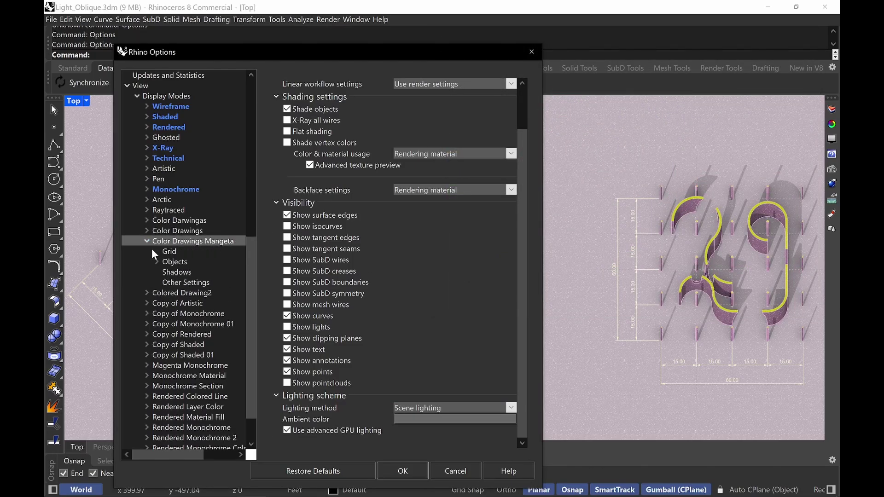
left_click(157, 261)
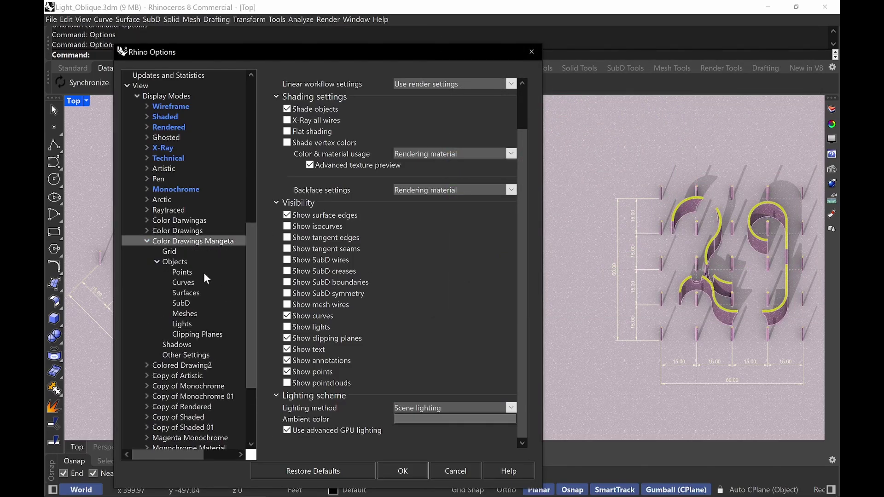
left_click(191, 284)
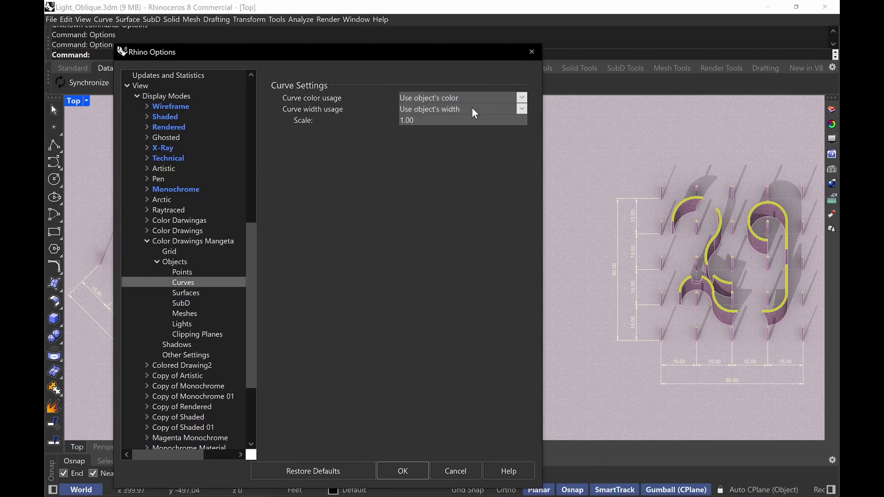
left_click(522, 99)
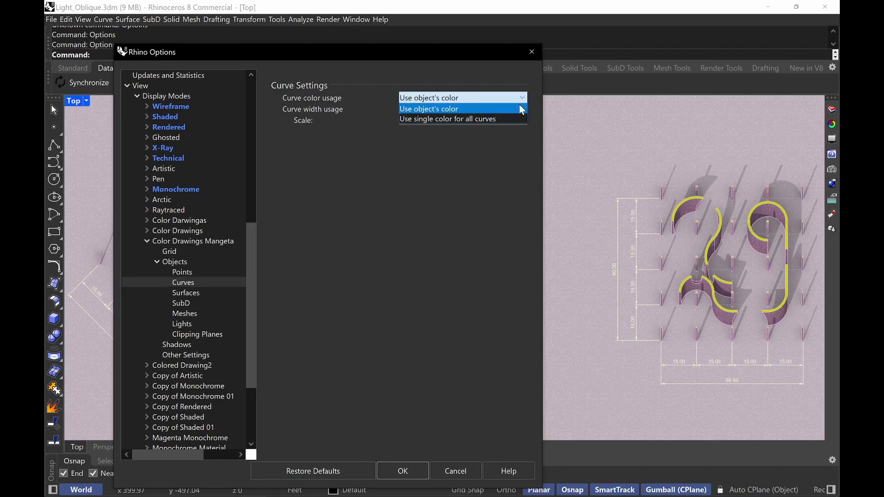
left_click(493, 118)
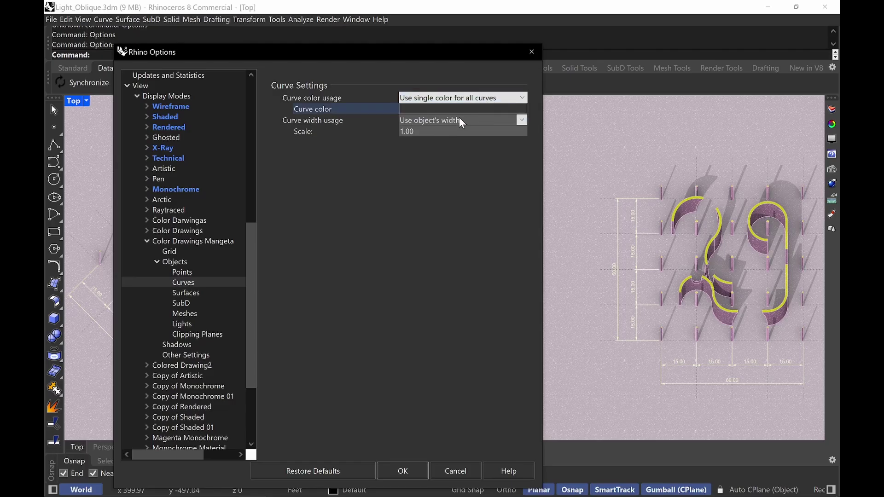
left_click(523, 97)
left_click(502, 109)
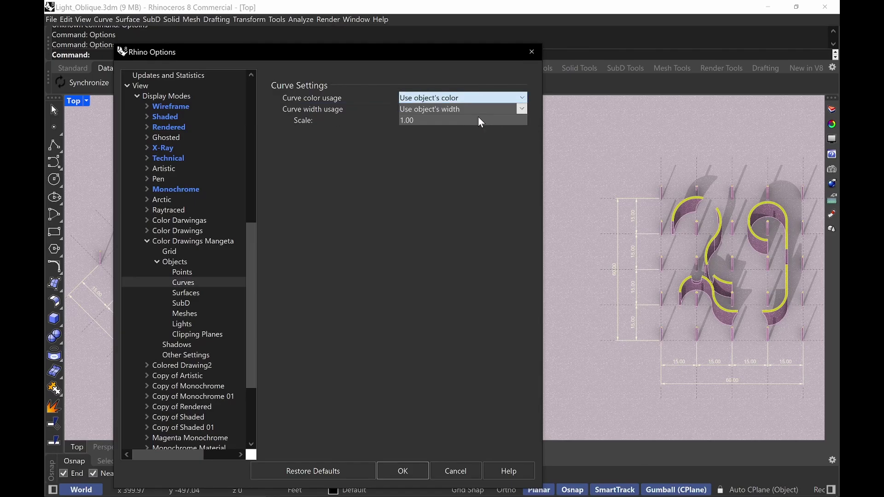
Step: Examine the display mode's surface, mesh and shadow settings, including shadow color and intensity, and close the options without saving
left_click(201, 291)
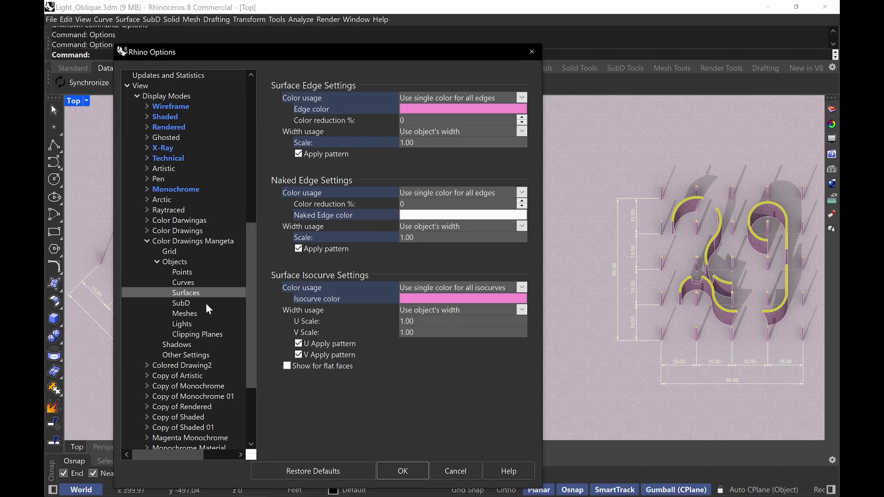
left_click(195, 314)
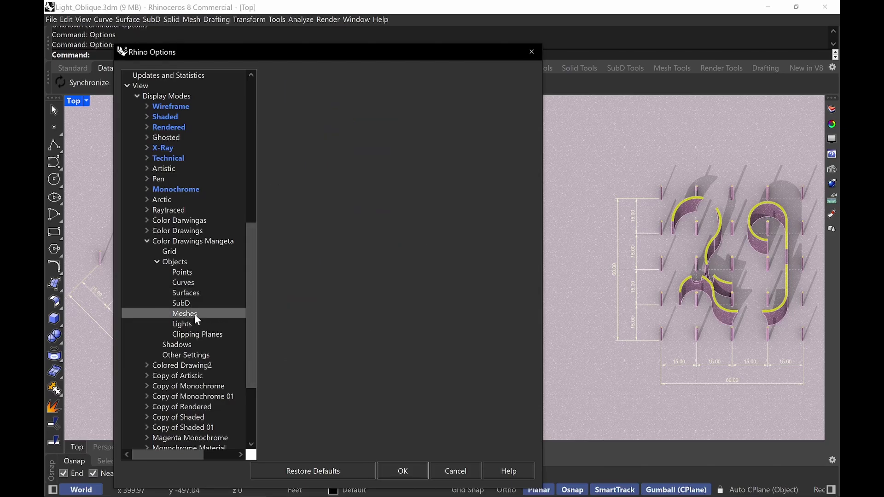
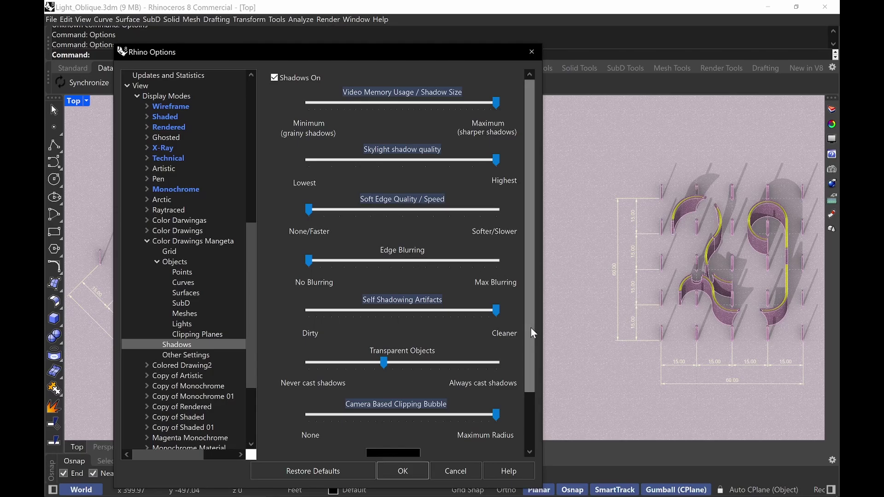
left_click_drag(534, 361, 531, 418)
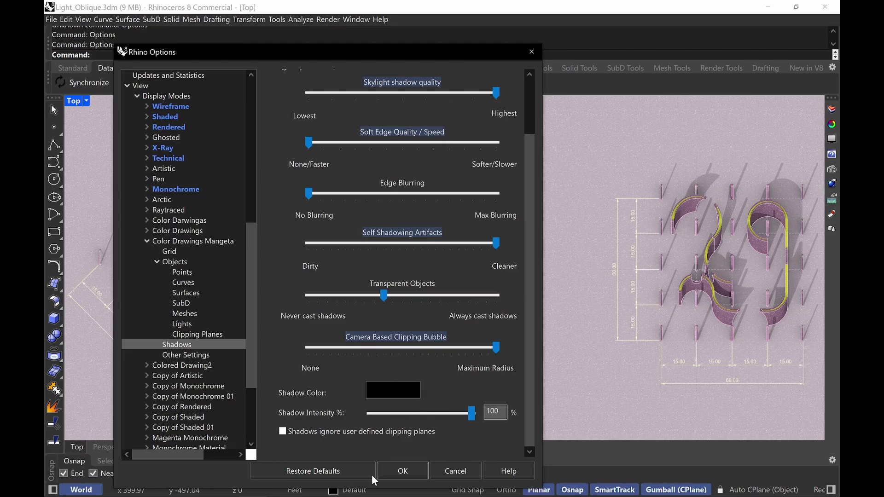
left_click(466, 478)
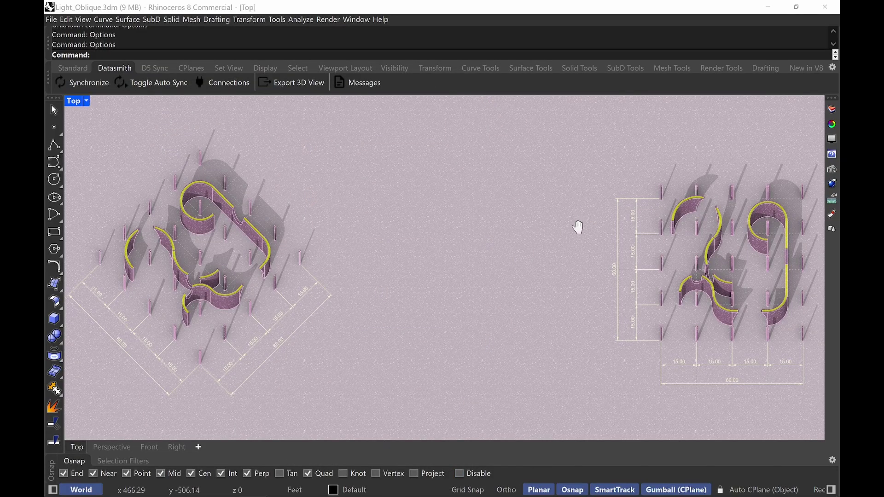
Step: Turn on PrintDisplay for the model viewports with its color set to Display
right_click_drag(578, 225, 579, 231)
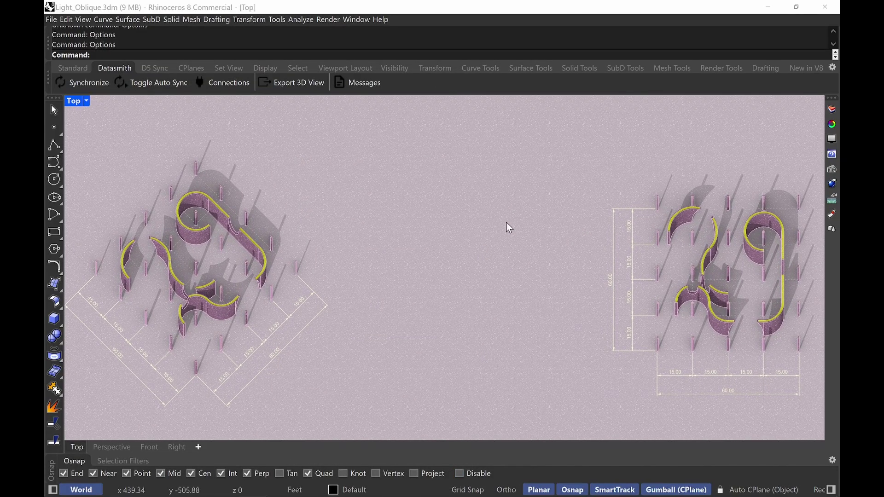
type("Priontdis")
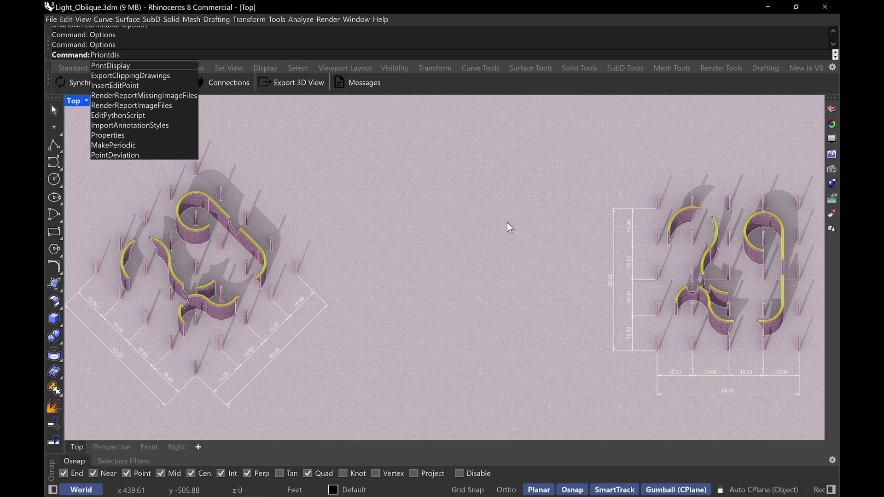
key("Return")
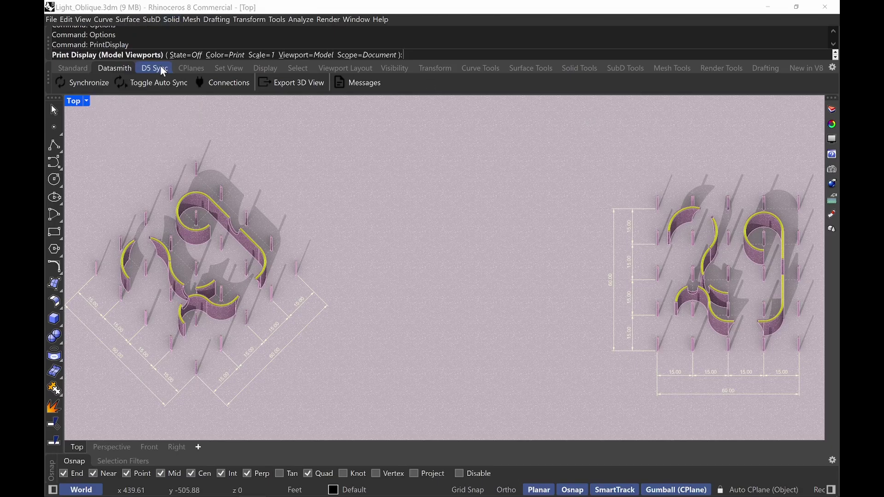
left_click(186, 56)
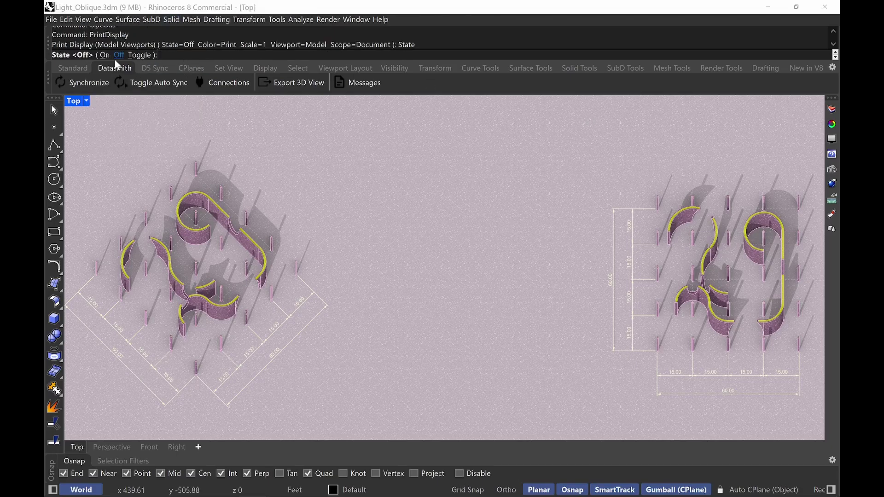
left_click(105, 56)
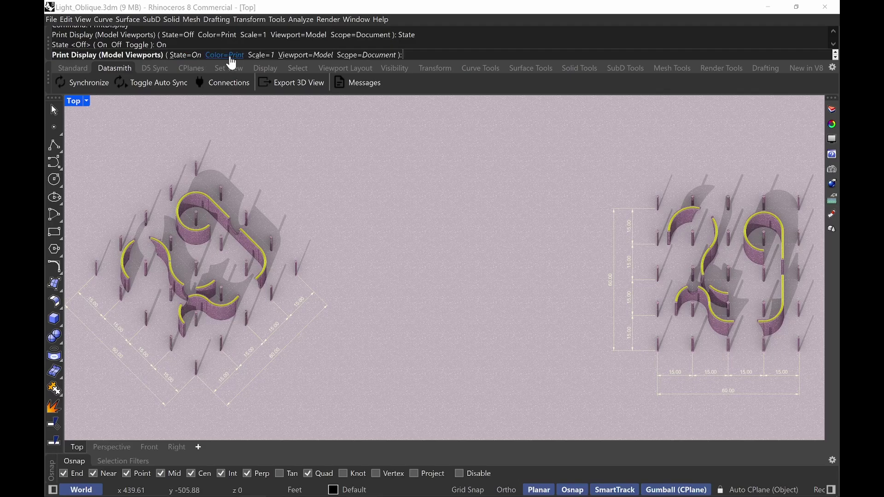
left_click(231, 57)
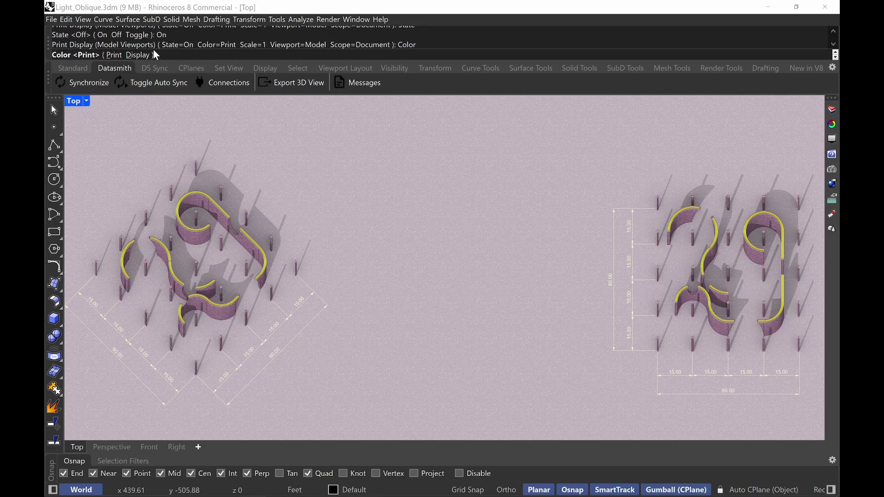
left_click(138, 56)
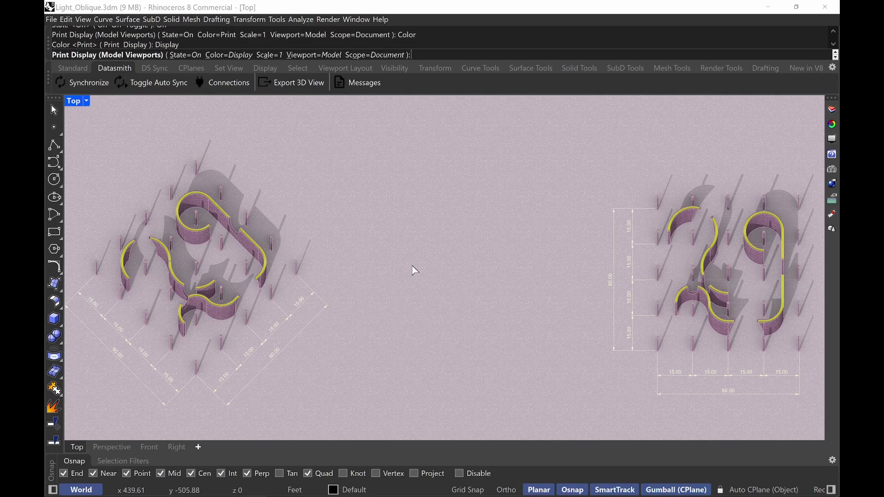
key("Return")
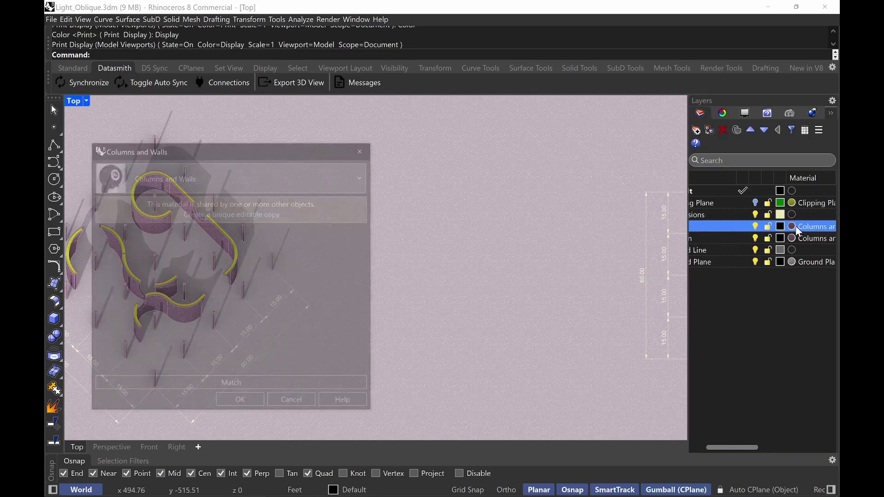
Step: Inspect the Columns and Walls material and the mapping of its Speckle Bump Texture, leaving the texture editor without changes
left_click_drag(263, 148, 352, 138)
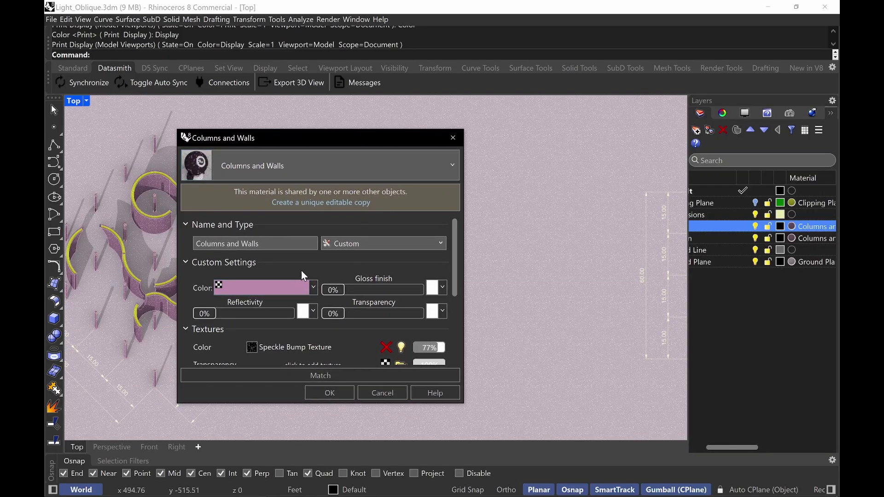
left_click(409, 159)
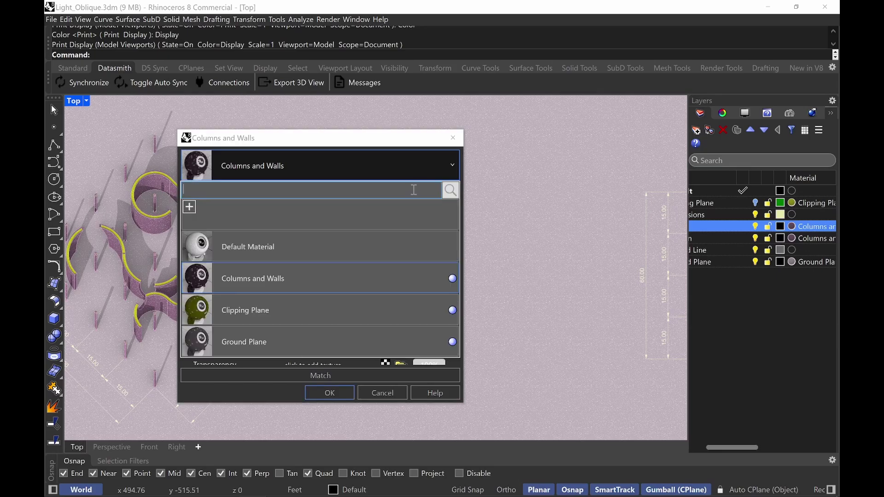
left_click(457, 271)
left_click_drag(456, 247, 456, 283)
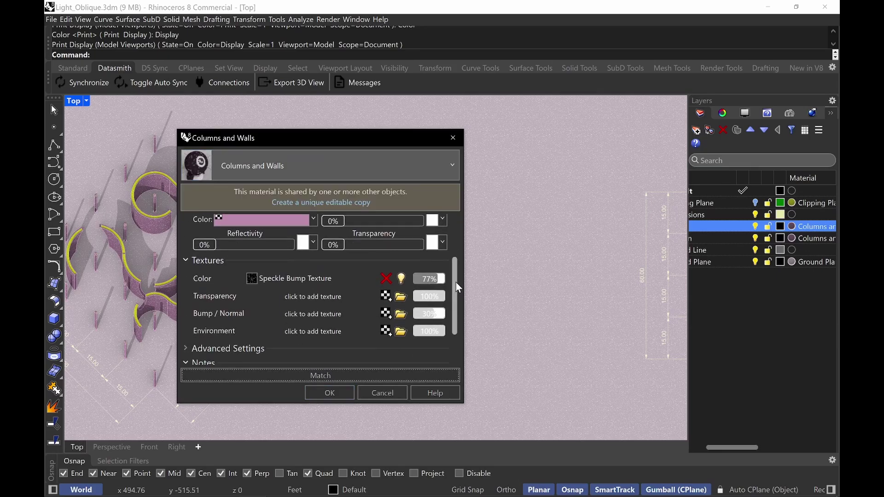
left_click(318, 279)
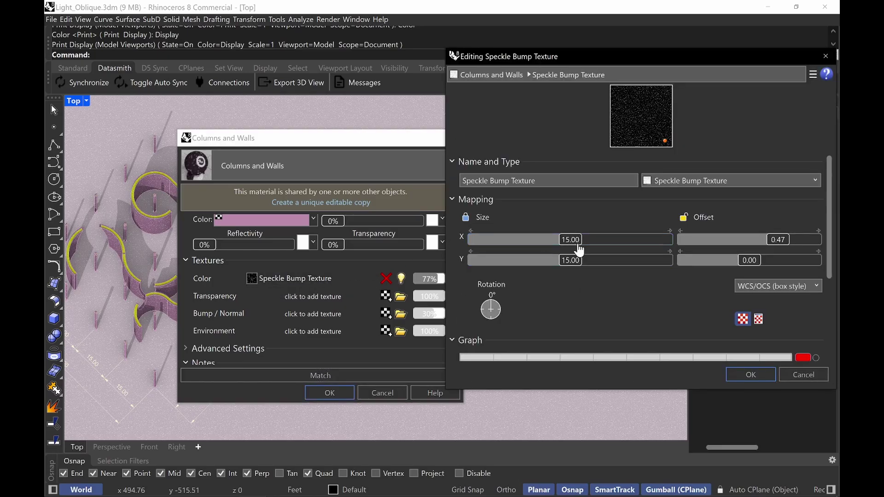
left_click(805, 374)
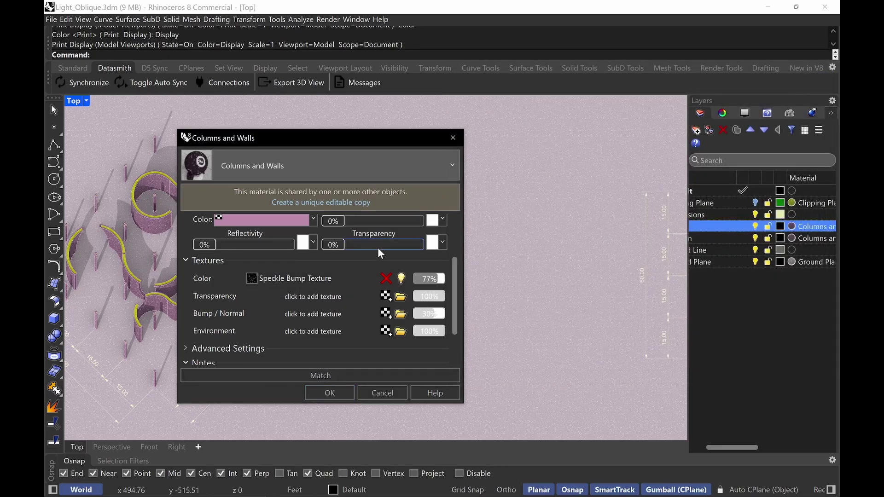
Step: Remove the color texture from the Columns and Walls material and add a new Speckle Bump Texture in its place
left_click(386, 279)
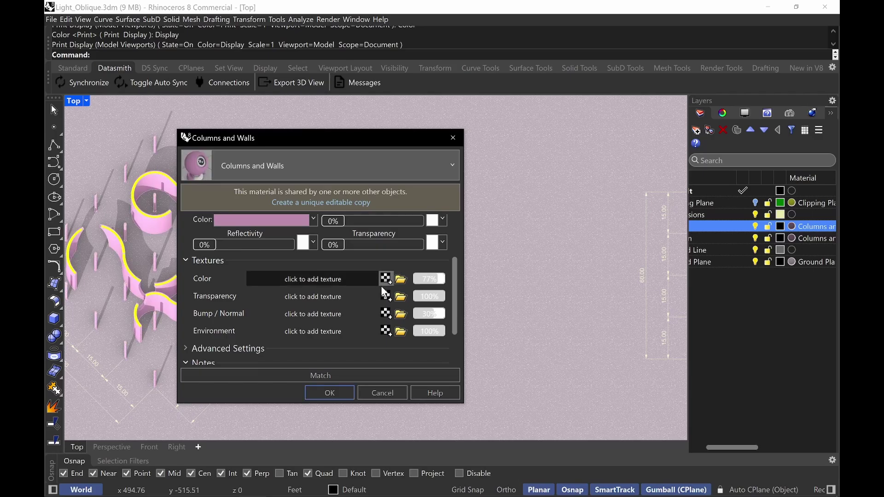
left_click(318, 280)
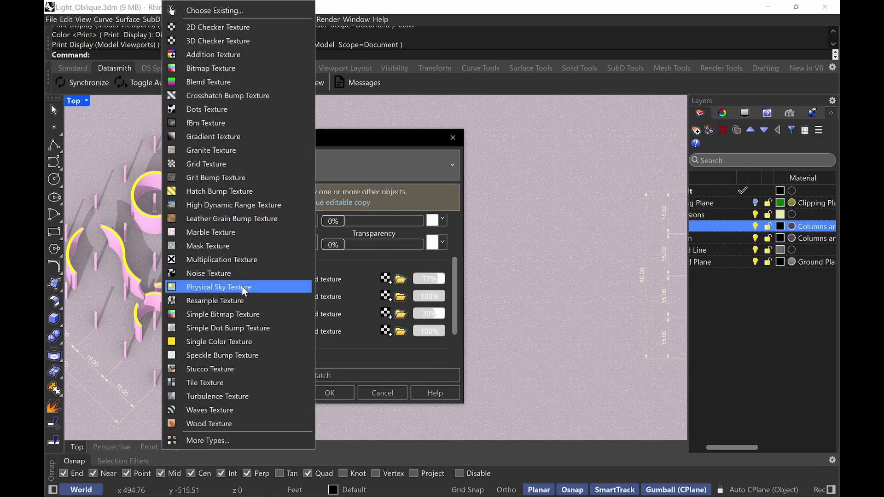
left_click(231, 357)
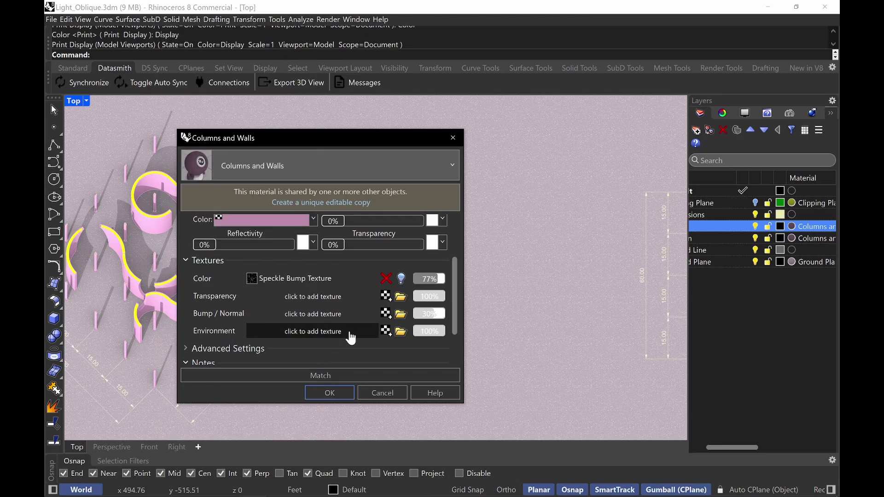
Step: Map the new Speckle Bump Texture with a size of 15 in X and Y and an X offset of 0.47
left_click(299, 279)
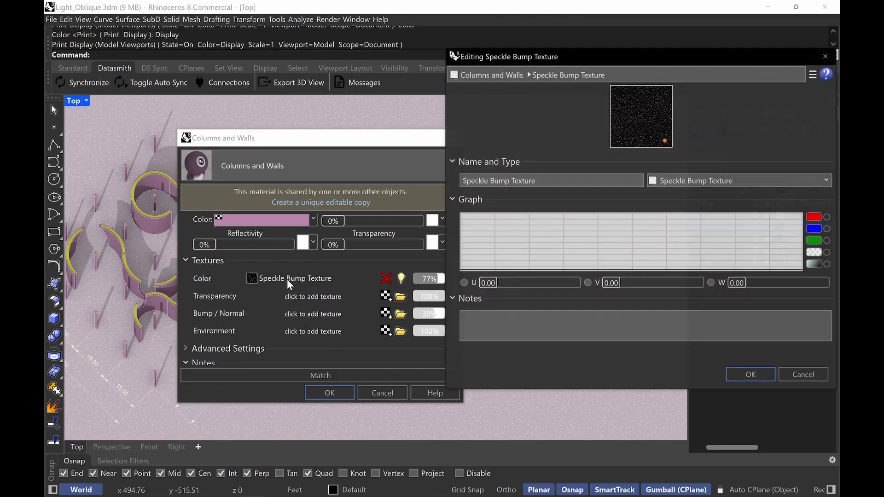
left_click(492, 240)
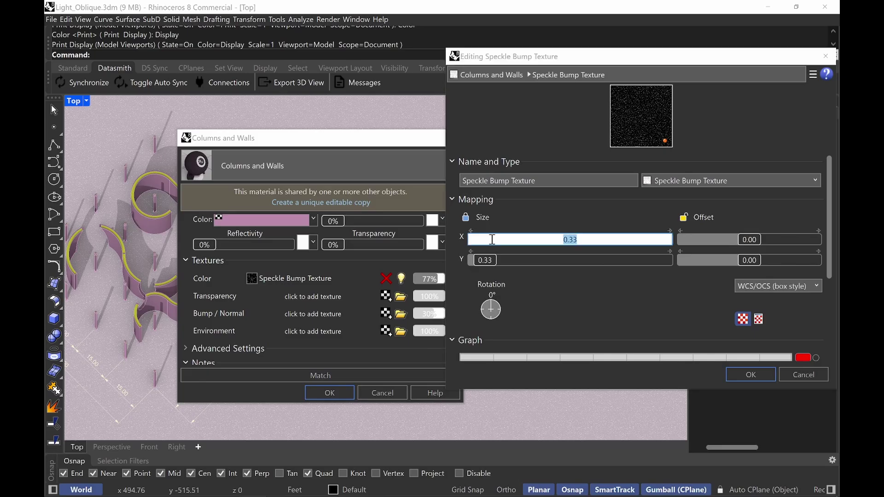
type("15")
key("Return")
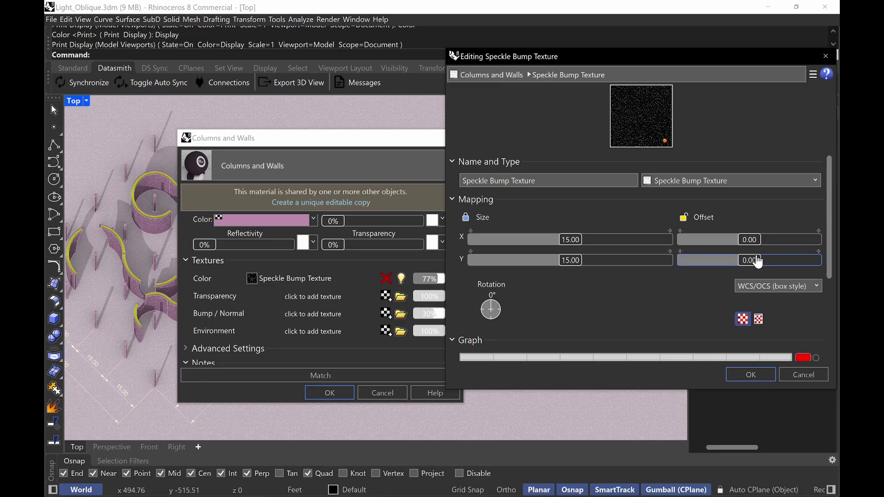
left_click_drag(749, 239, 778, 240)
left_click(754, 375)
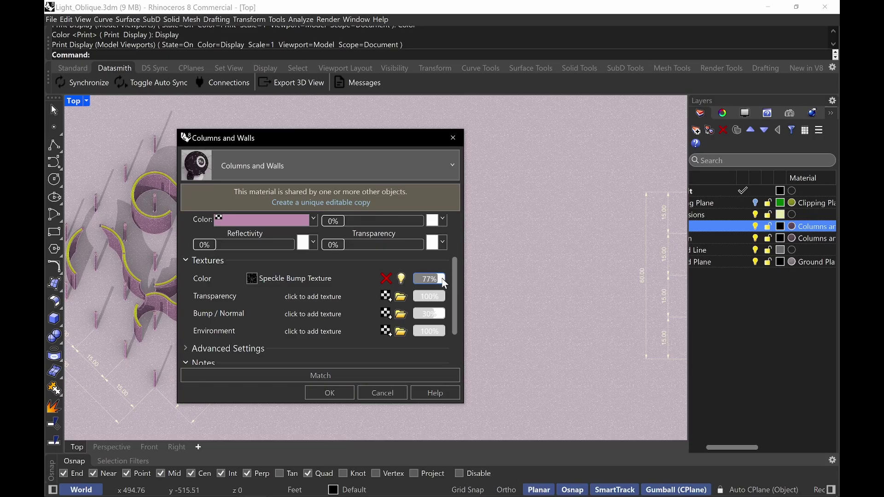
Step: Examine the color texture's strength and the other settings of the Columns and Walls material, and close the material
mouse_move(441, 284)
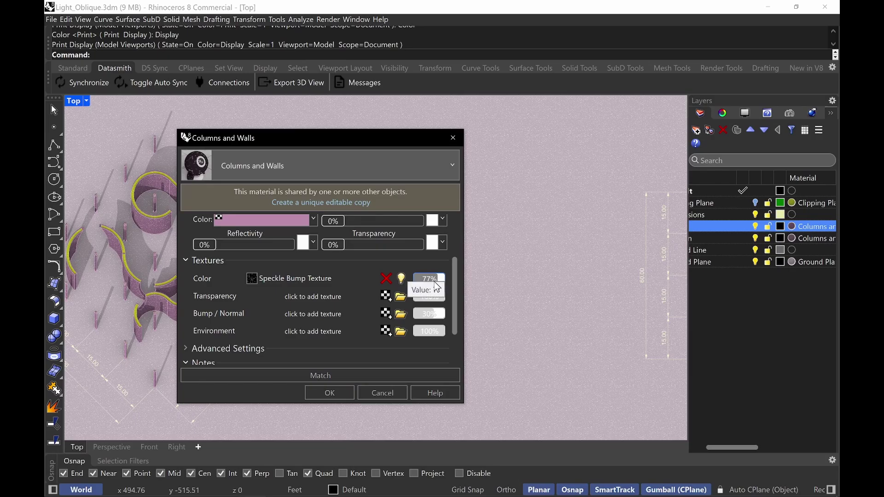
scroll(454, 262, "up", 2)
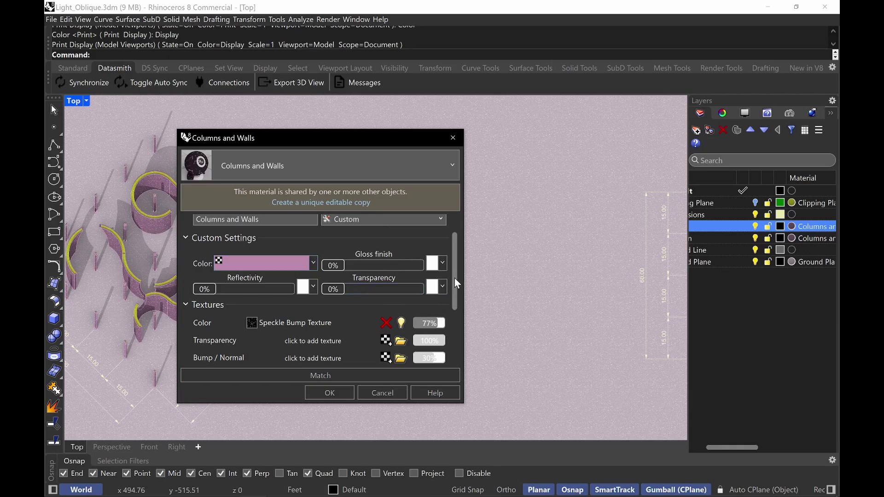
left_click_drag(454, 279, 461, 306)
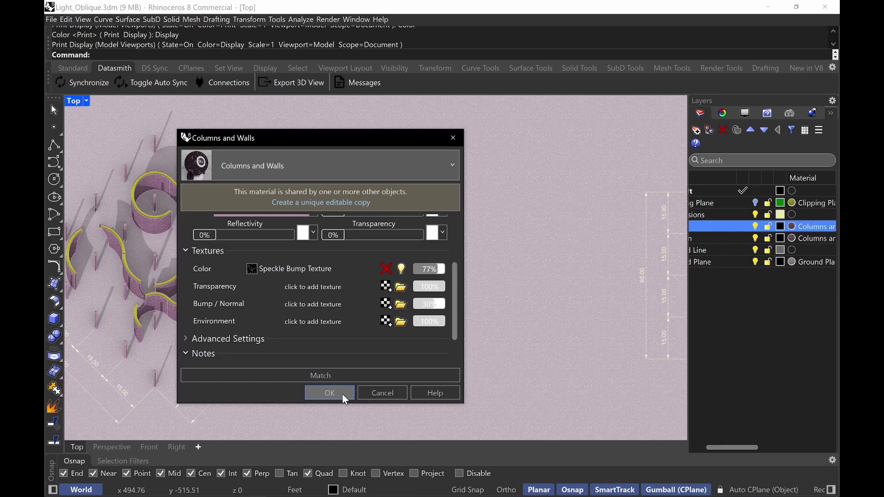
left_click(384, 395)
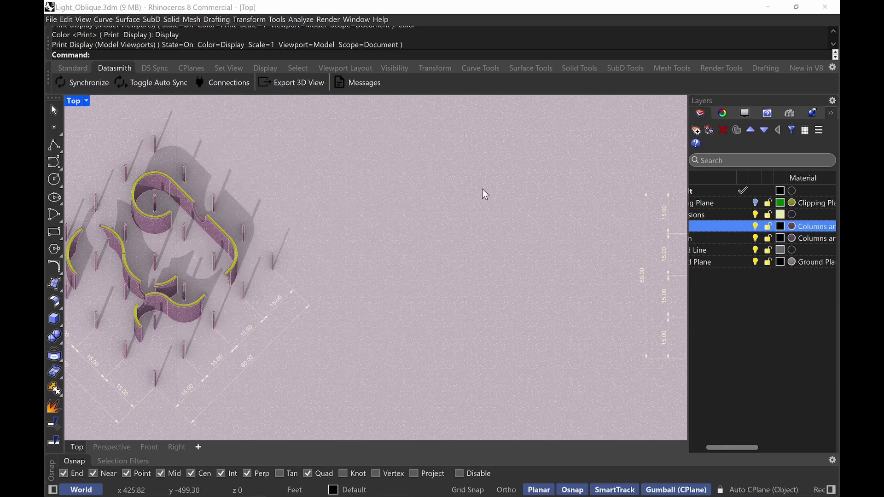
Step: Inspect the speckles in the drawing up close and review the mapping size of the Columns and Walls material's Speckle Bump Texture
scroll(420, 266, "up", 10)
scroll(414, 267, "down", 4)
scroll(150, 234, "up", 4)
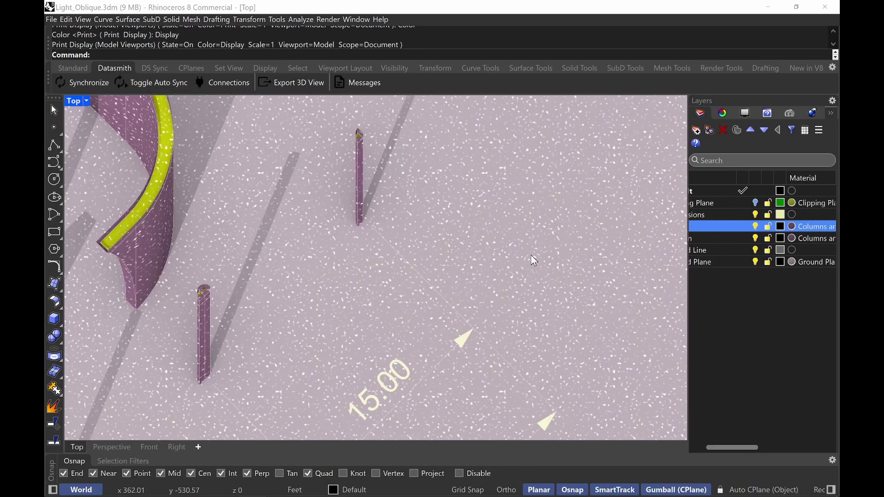
left_click(797, 227)
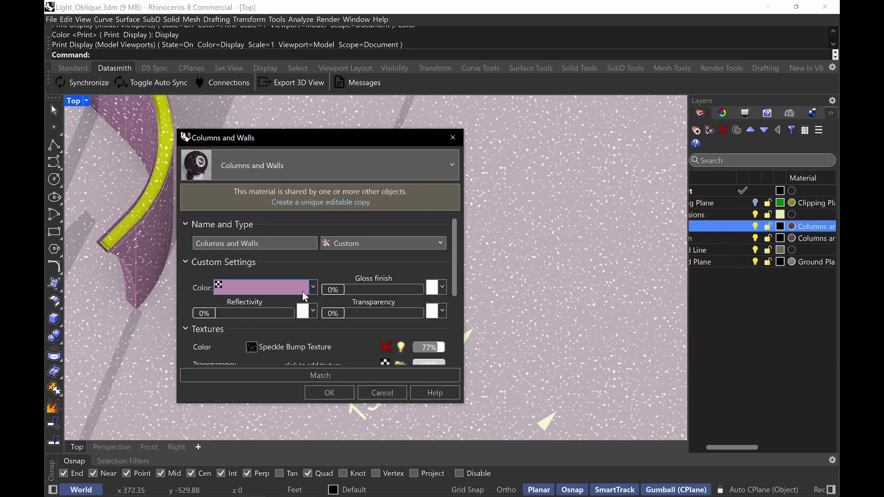
left_click(311, 354)
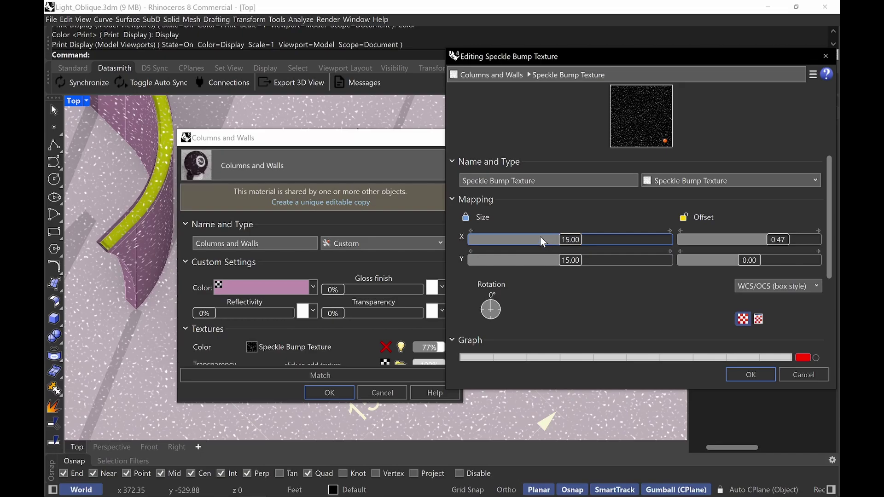
left_click(795, 377)
left_click(382, 393)
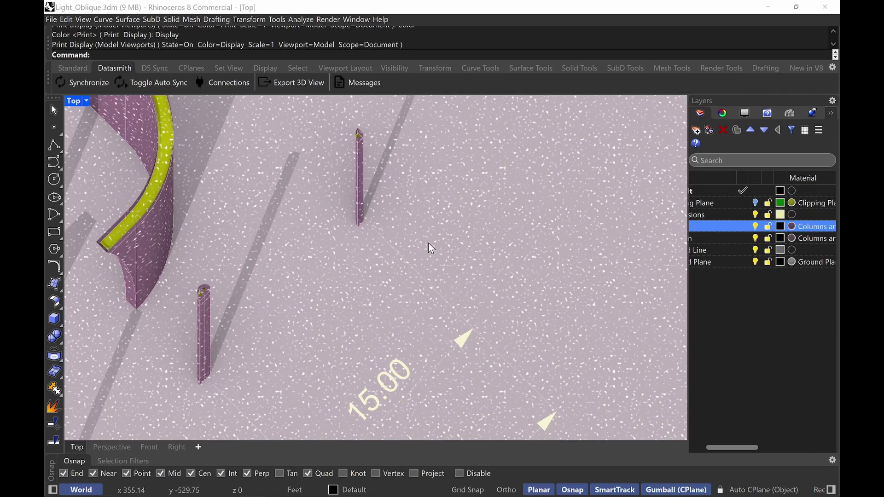
Step: Set the render quality to Final quality (1500 samples) in the rendering settings
scroll(432, 248, "down", 8)
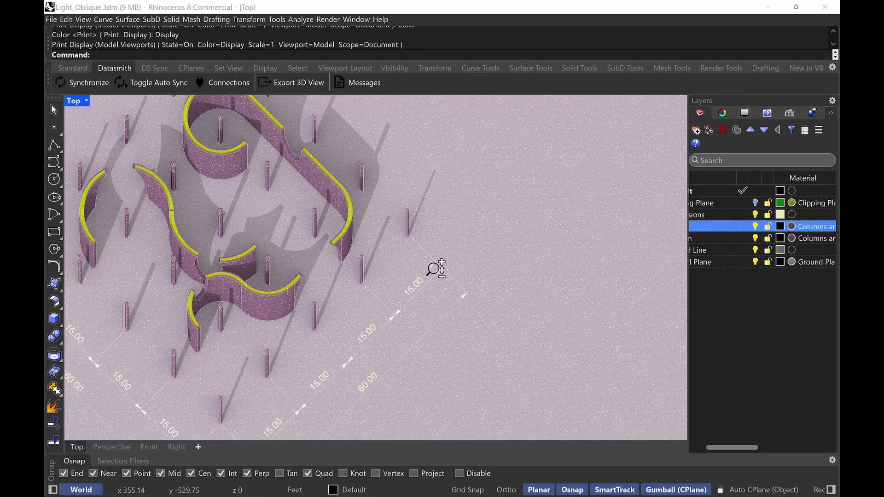
scroll(436, 272, "down", 1)
right_click_drag(424, 233, 462, 246)
scroll(499, 273, "down", 1)
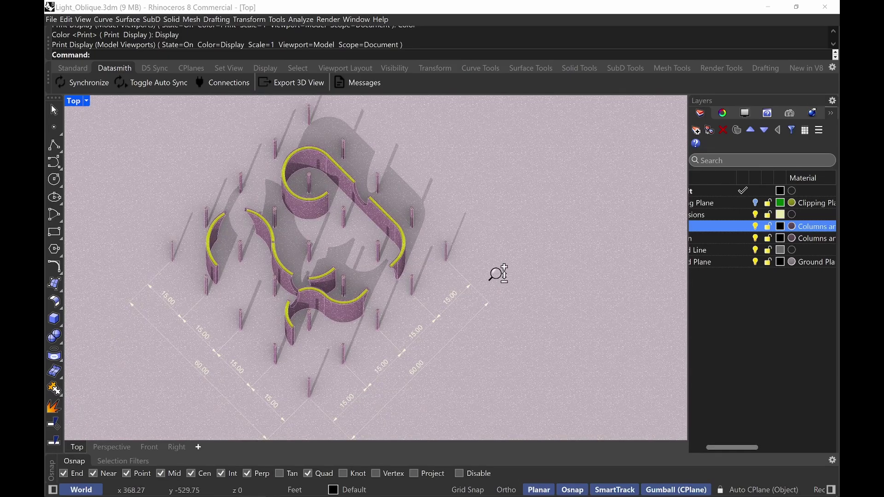
scroll(498, 274, "down", 1)
right_click_drag(499, 274, 409, 272)
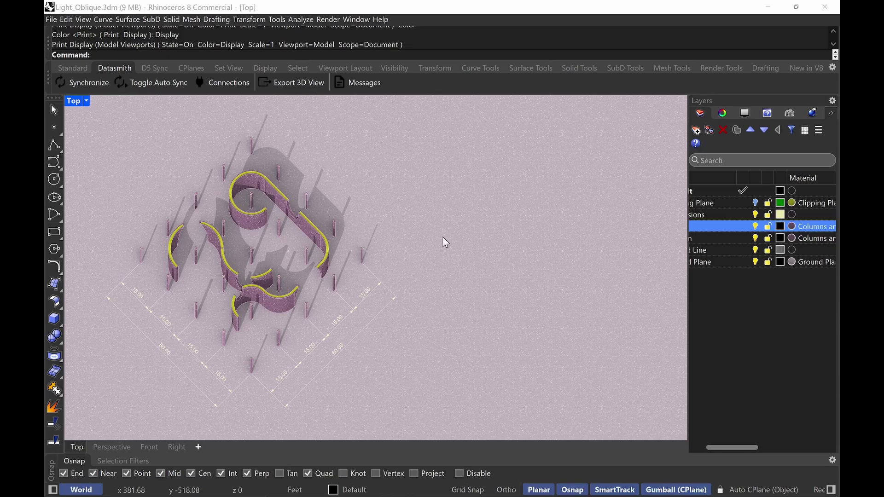
left_click(815, 116)
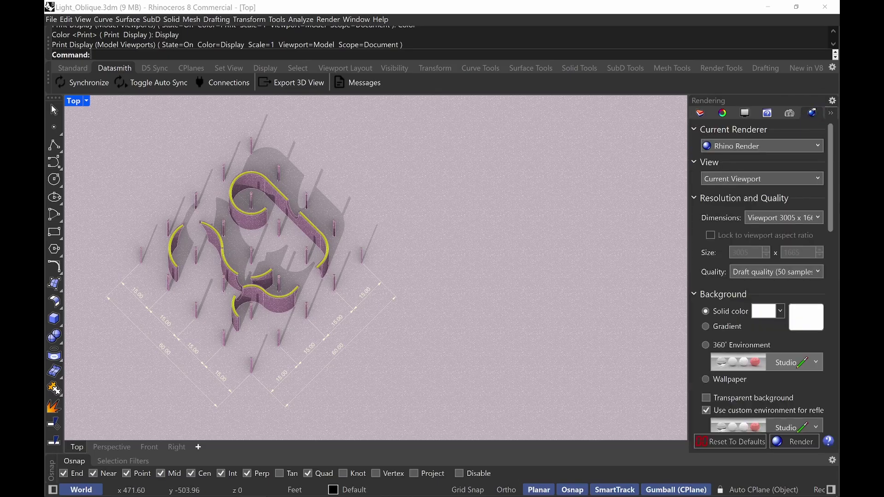
left_click(798, 274)
left_click(754, 322)
Step: Review the materials available for the rendering ground plane, keeping the Ground Plane material
left_click_drag(831, 202, 837, 260)
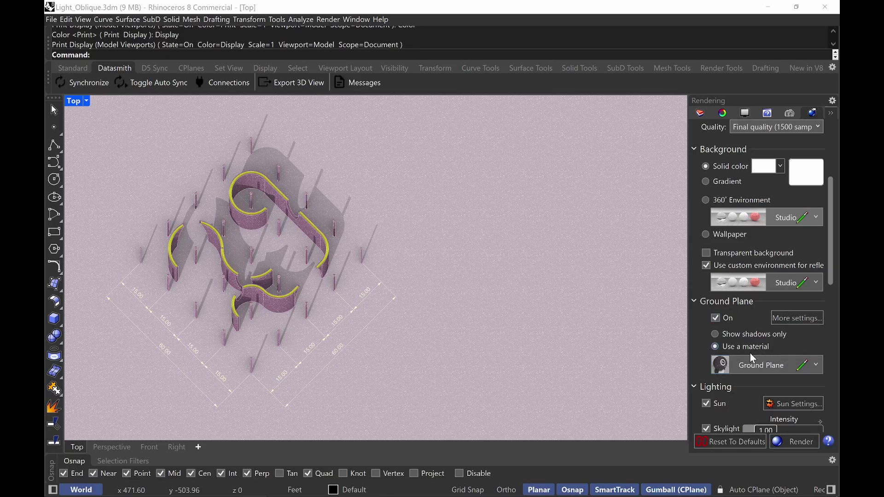
left_click(816, 365)
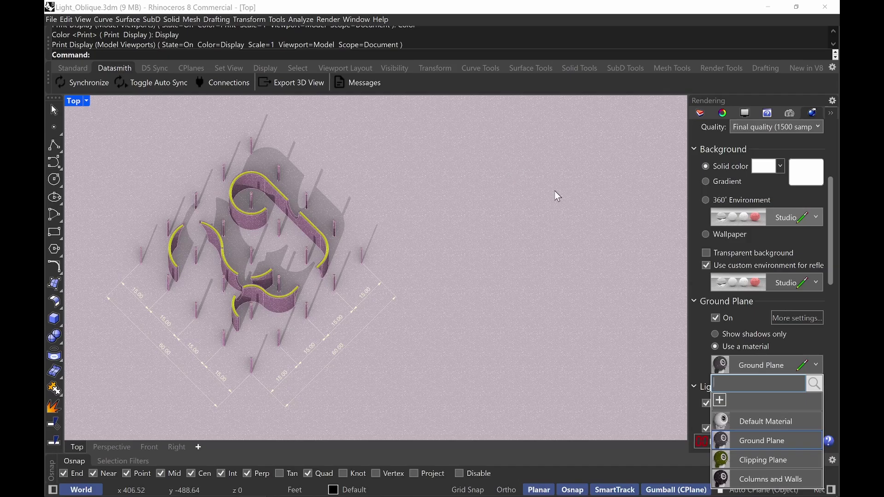
left_click(802, 350)
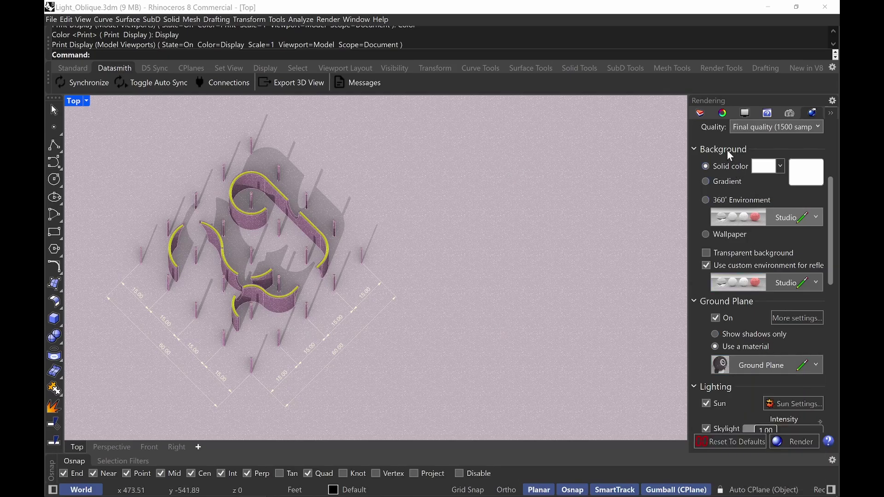
Step: Set the rendering background's solid color to light pink, #FCD3EE
left_click(767, 168)
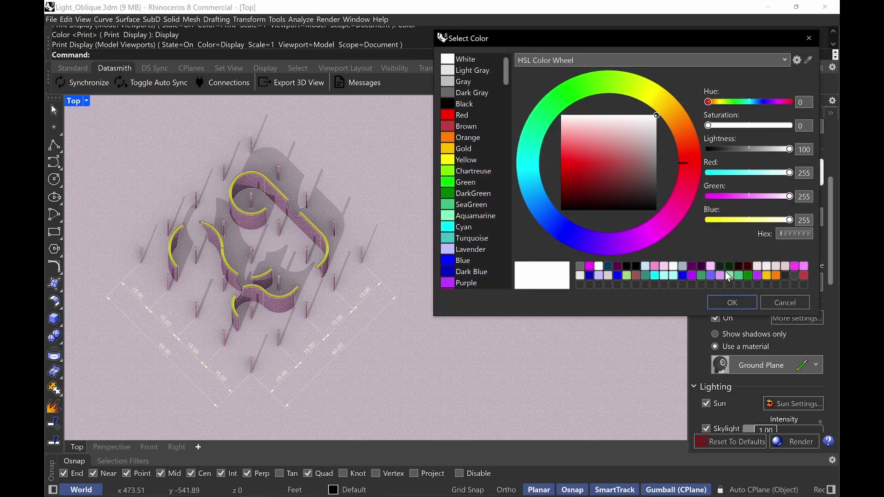
left_click(663, 266)
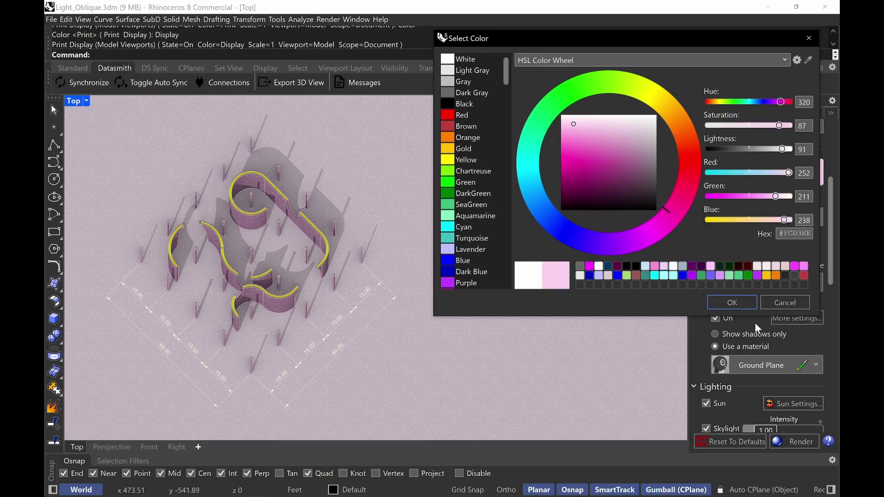
left_click(742, 306)
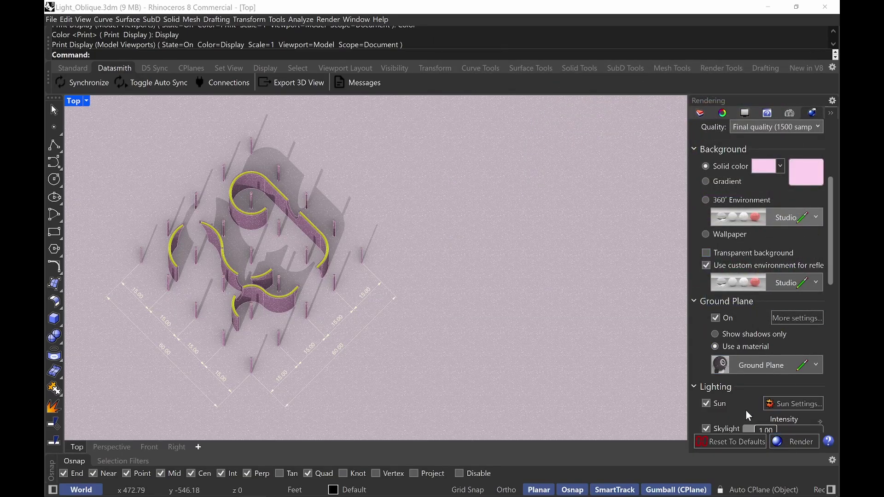
Step: Examine the sun's intensity, azimuth and altitude in the rendering lighting settings, and close them without changes
scroll(710, 397, "down", 1)
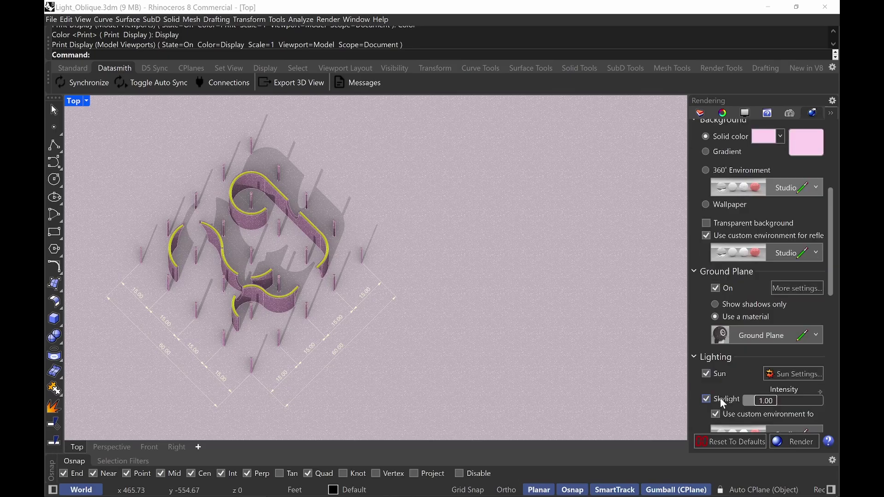
left_click(800, 380)
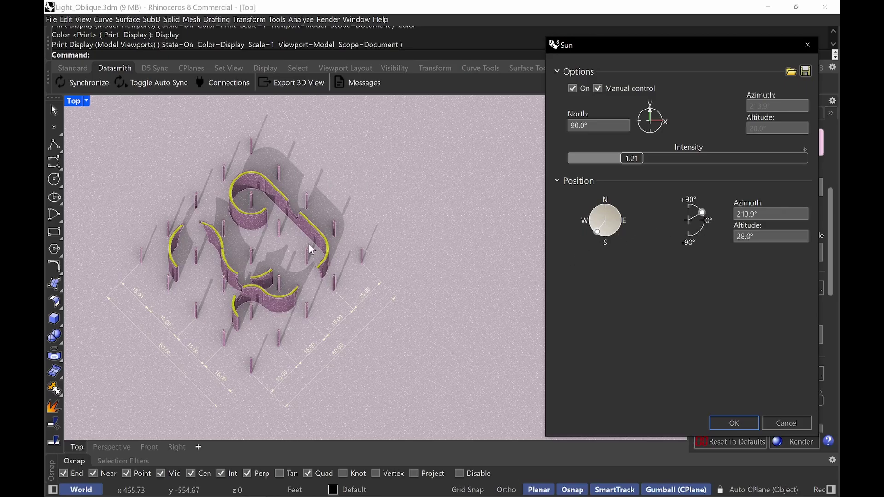
left_click(782, 426)
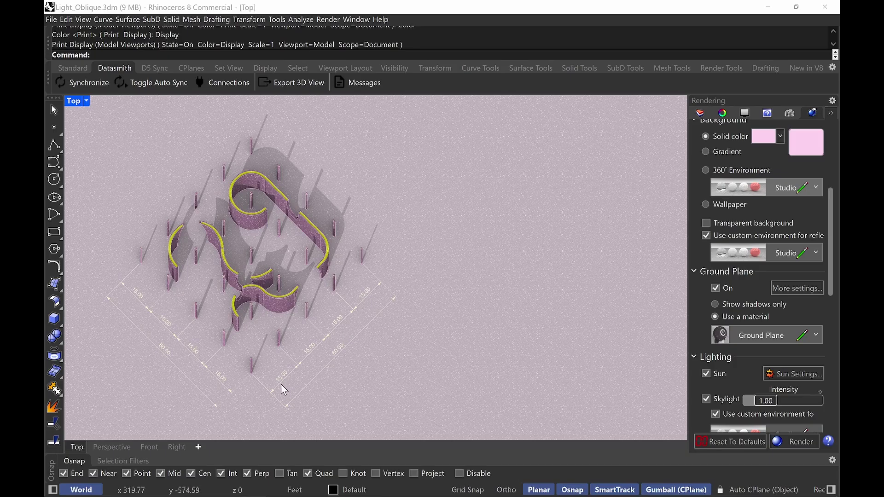
Step: Inspect the color and texture of the Clipping Plane layer's material, and close it without changes
left_click(700, 114)
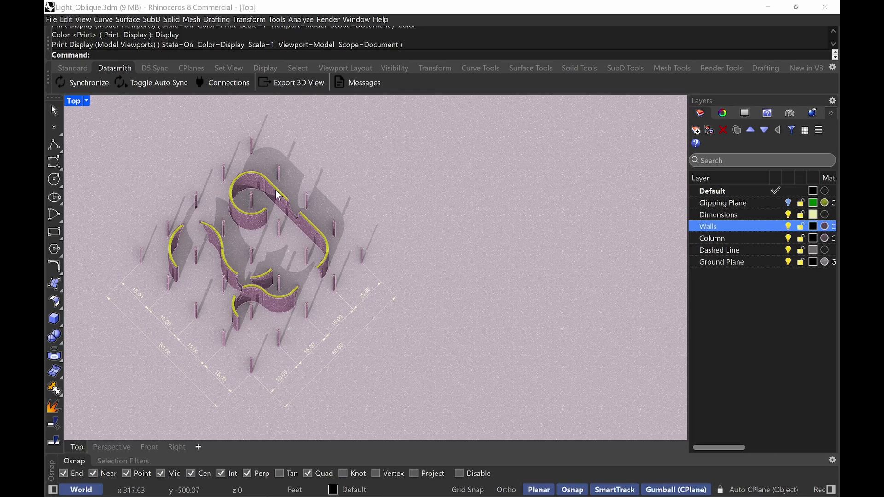
left_click(824, 203)
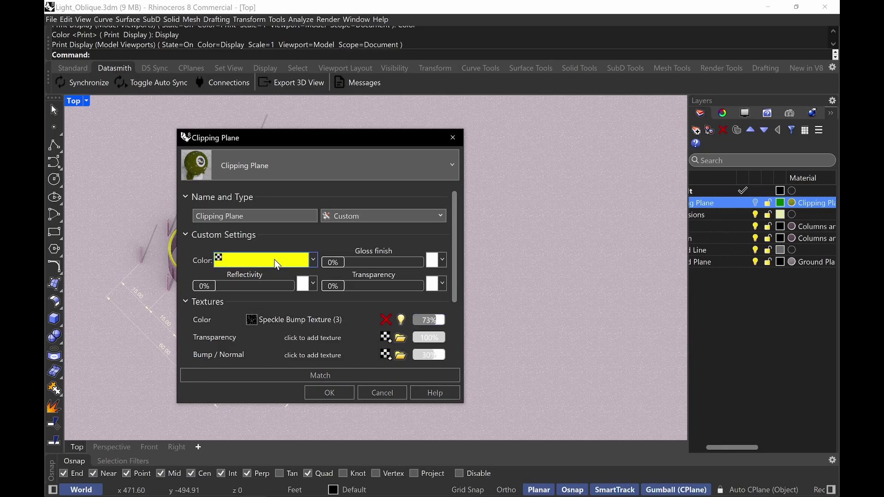
left_click(375, 394)
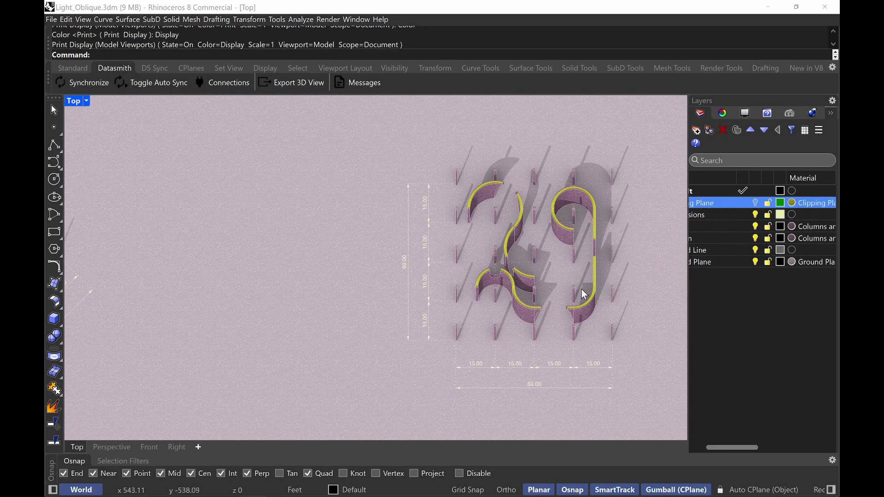
right_click_drag(588, 302, 529, 315)
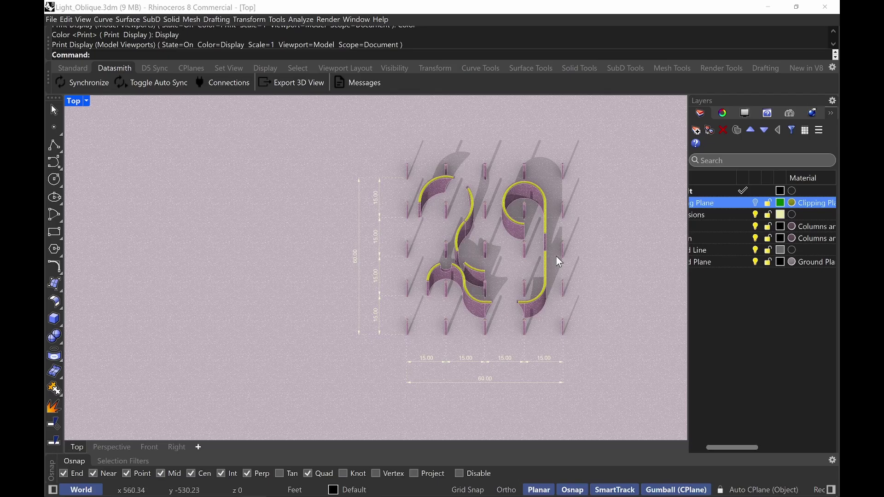
right_click_drag(227, 251, 551, 250)
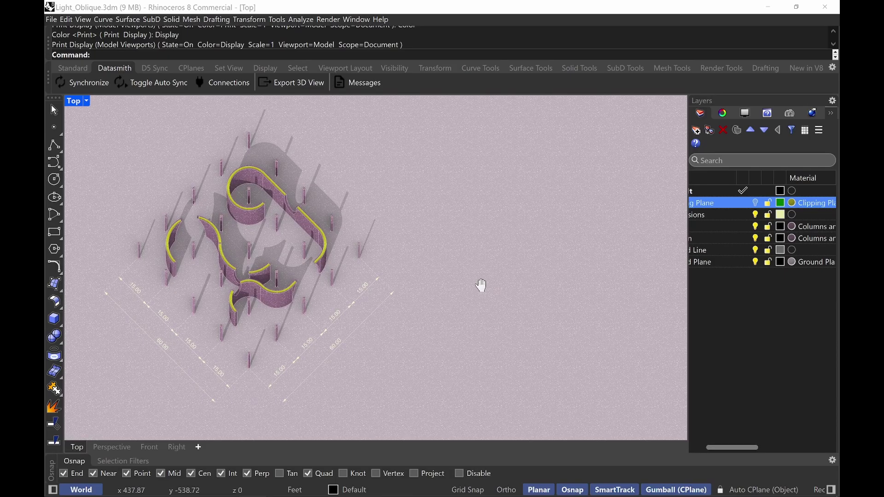
right_click_drag(479, 286, 518, 287)
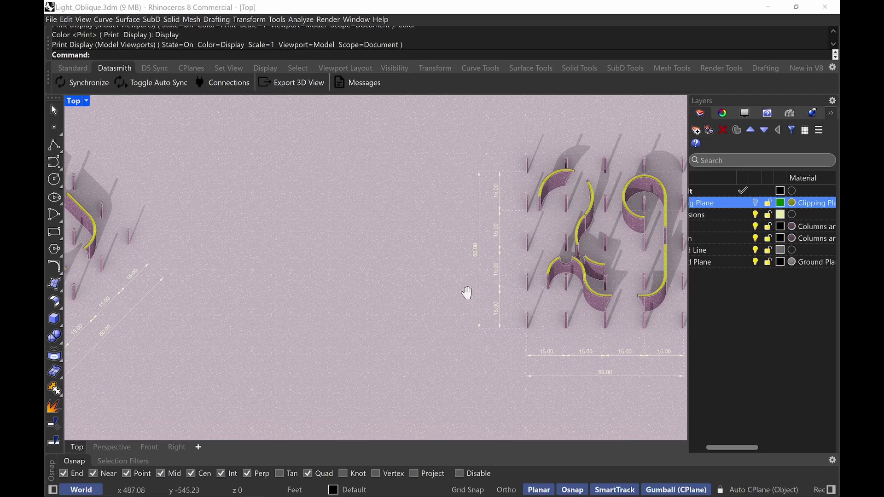
right_click_drag(468, 292, 414, 290)
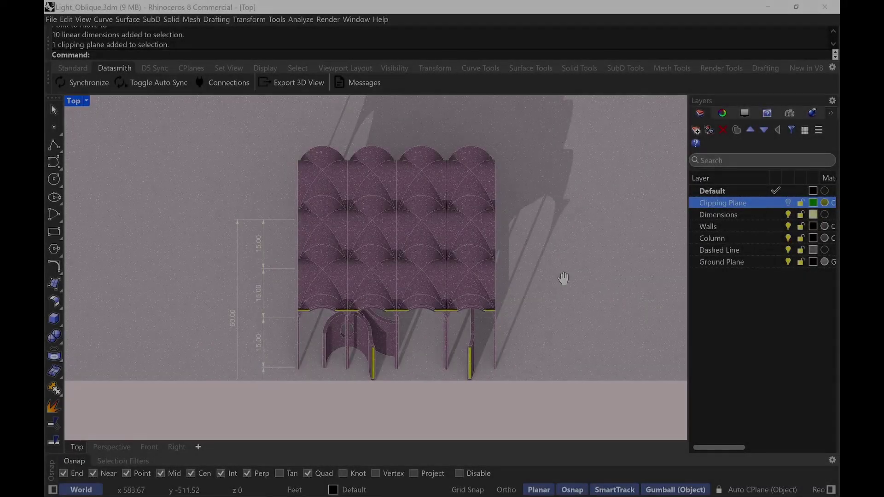
Step: Review the rendering settings for view, resolution and quality, background and ground plane without changing them
right_click_drag(564, 278, 554, 275)
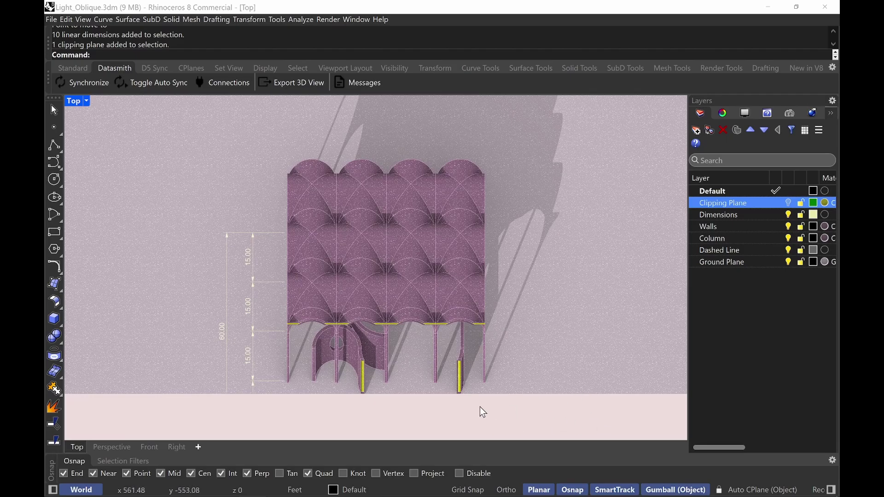
left_click(813, 113)
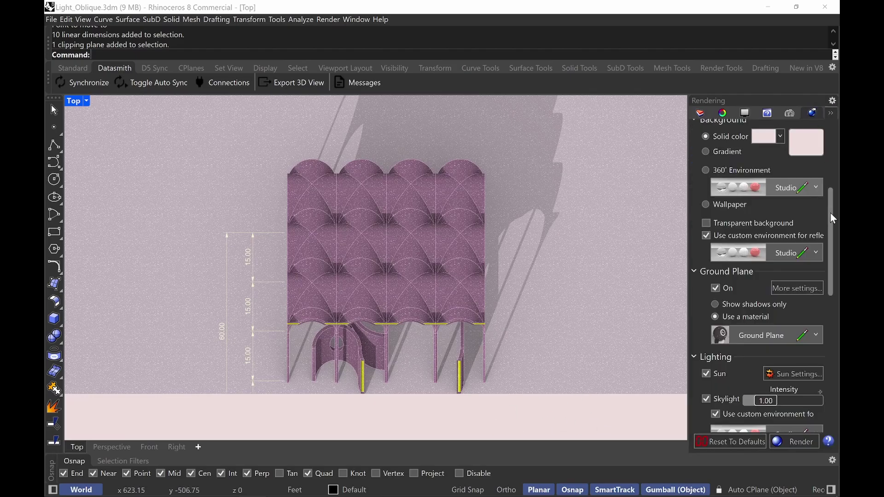
left_click_drag(832, 218, 827, 158)
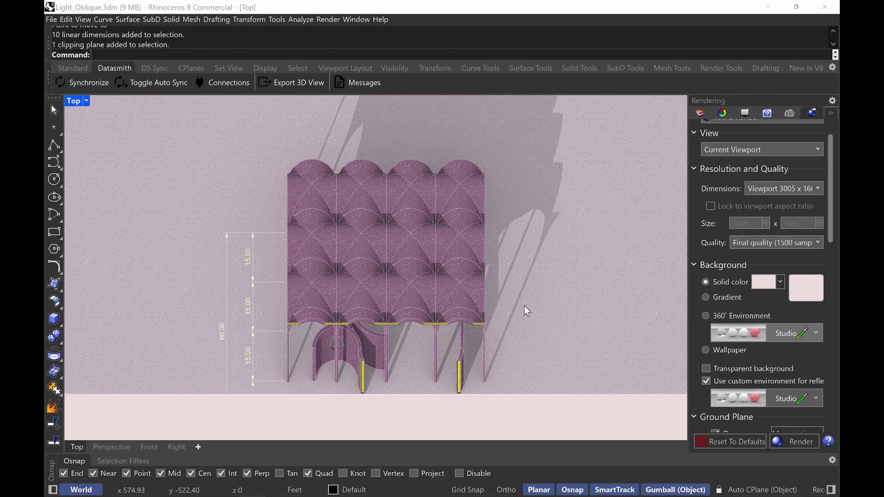
Step: Turn on the Clipping Plane layer, and select the clipping plane beside the pavilion's corner column to inspect it in the Perspective view
left_click(701, 114)
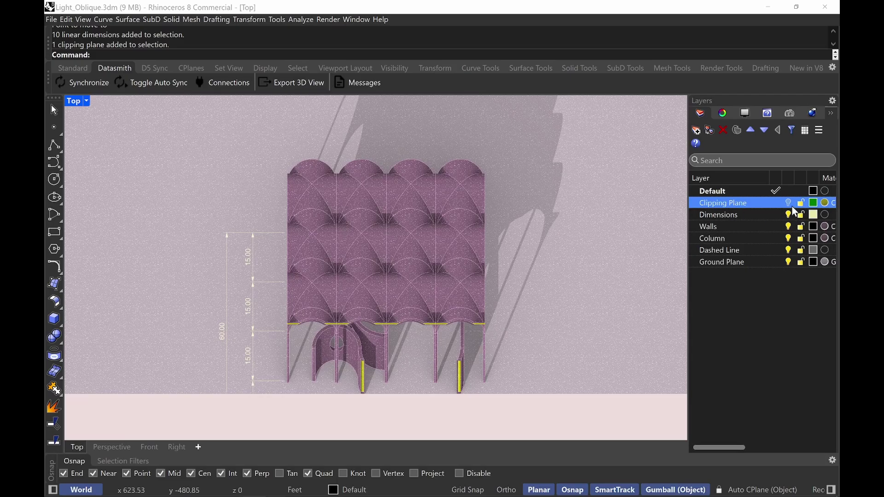
left_click(281, 377)
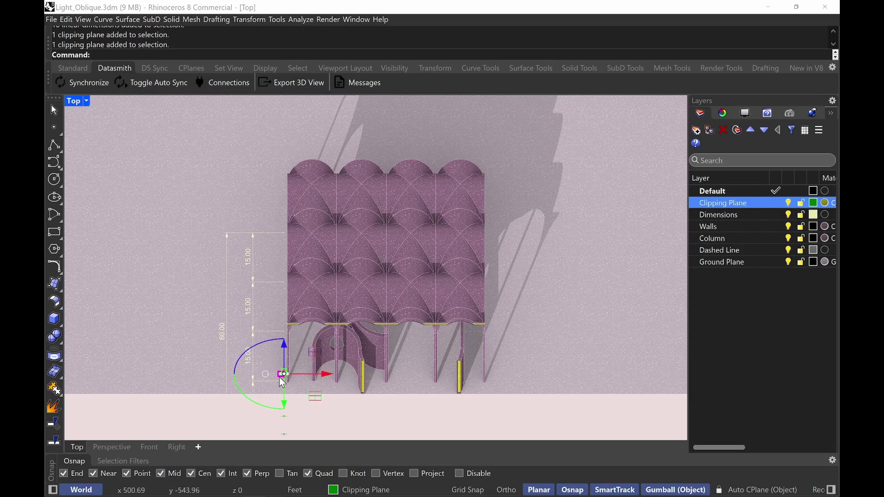
double_click(74, 101)
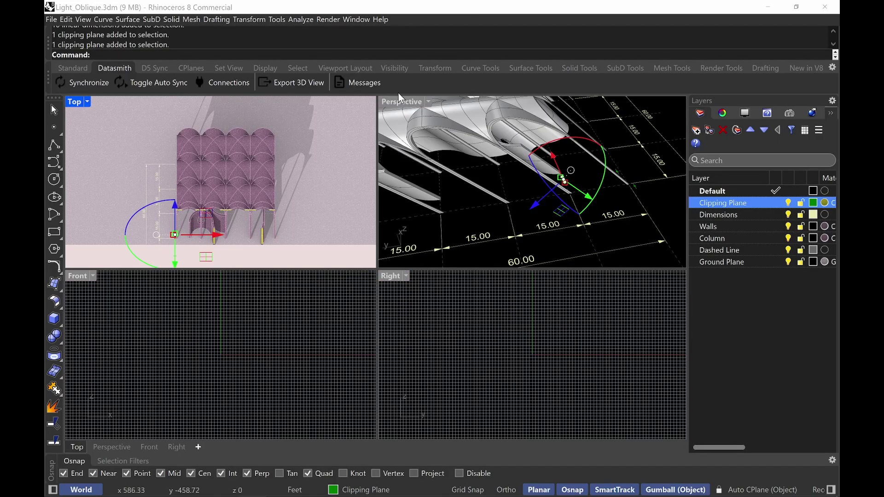
double_click(394, 101)
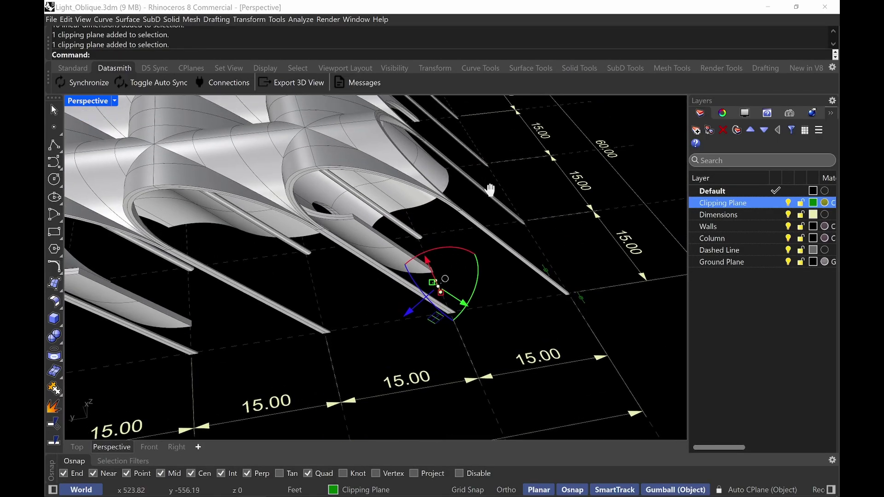
scroll(455, 172, "down", 5)
right_click_drag(455, 184, 475, 215, "shift")
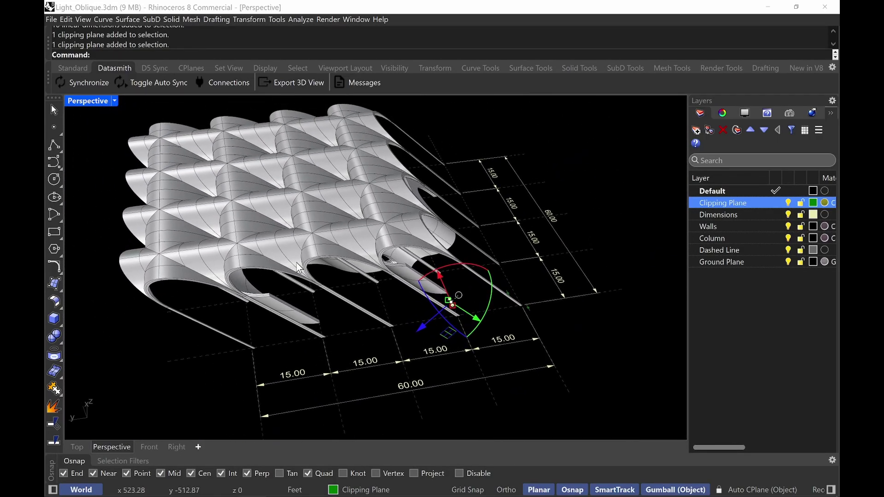
type("zs")
key("Return")
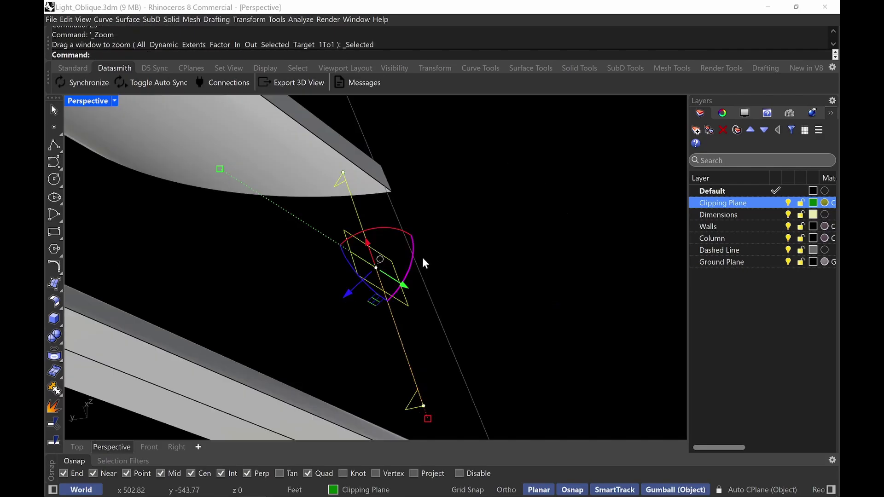
scroll(354, 247, "down", 5)
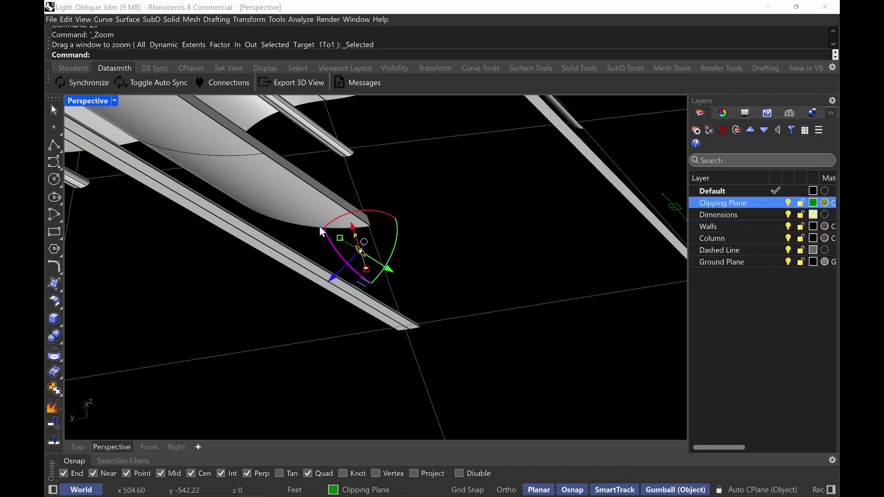
right_click_drag(329, 236, 308, 253)
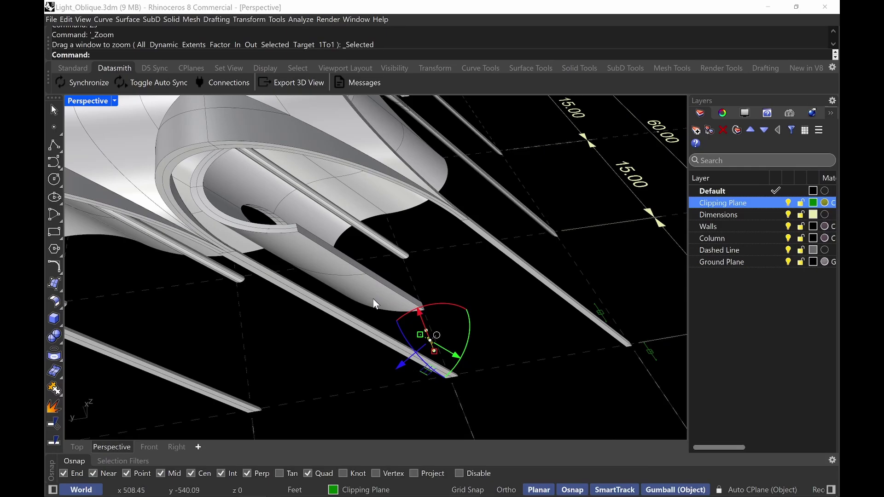
scroll(468, 356, "up", 6)
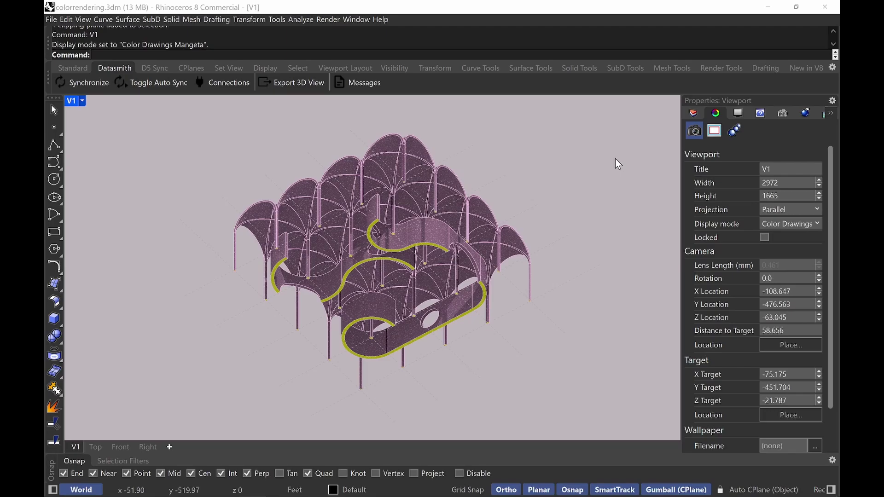
Step: Try a view capture of V1 to file at a custom 4000 x 2240 pixels with scale 2, and cancel it
type("ViewCaptureToClipboard")
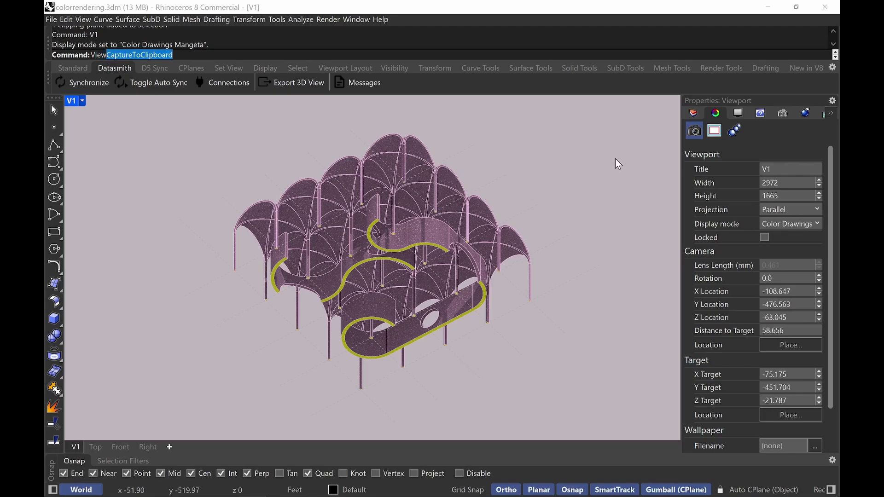
key("Down")
key("Return")
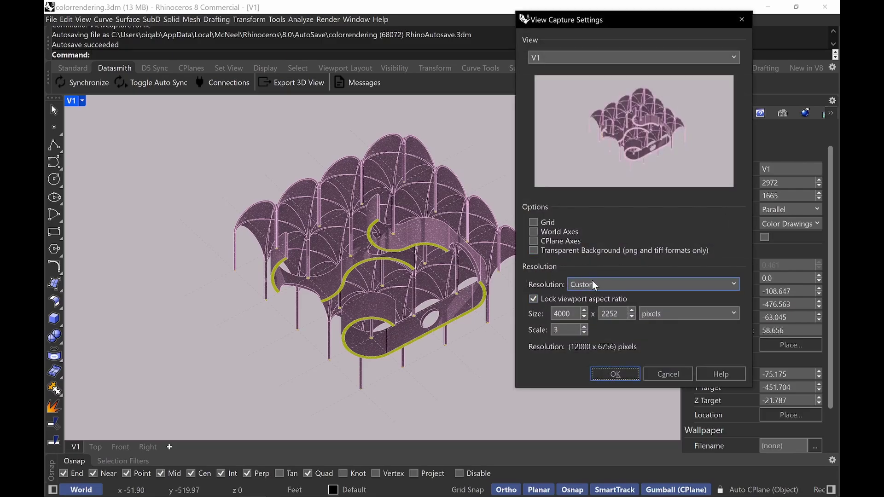
scroll(617, 292, "up", 1)
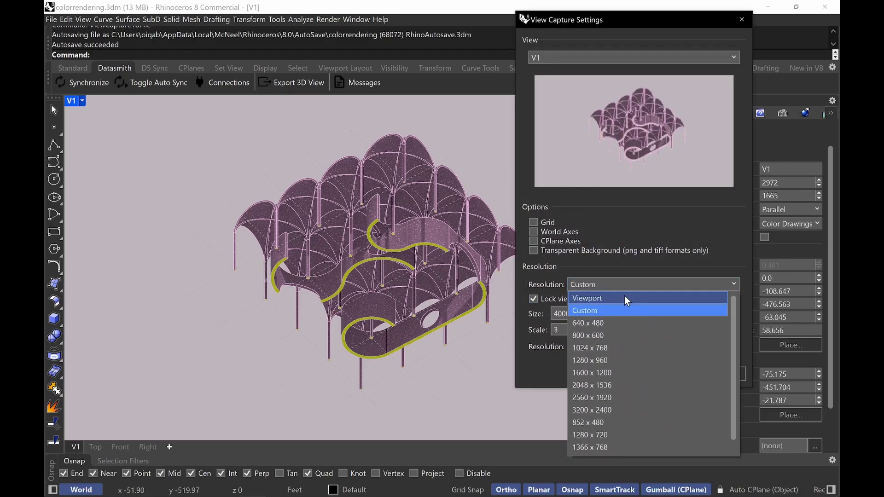
left_click(619, 298)
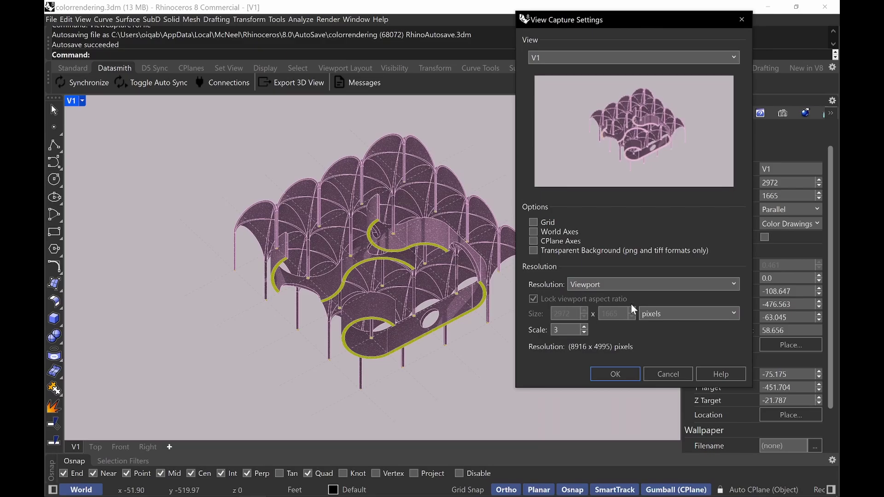
left_click(604, 286)
left_click(601, 309)
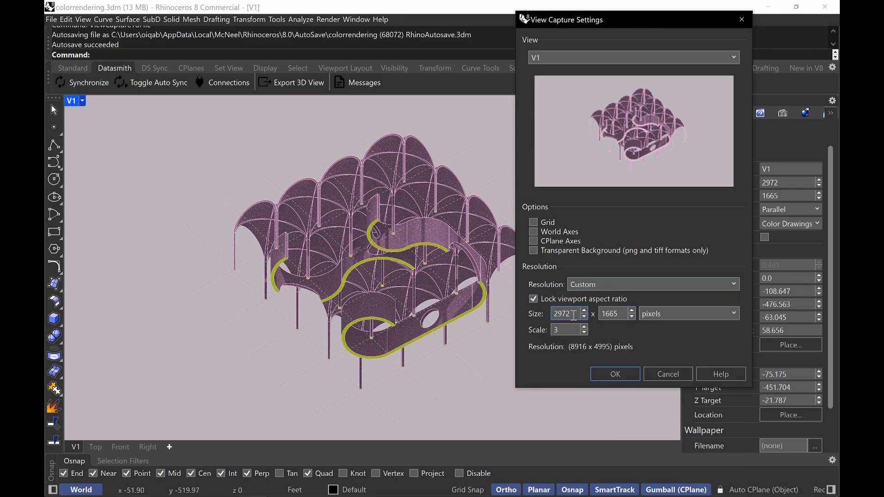
double_click(563, 314)
type("400")
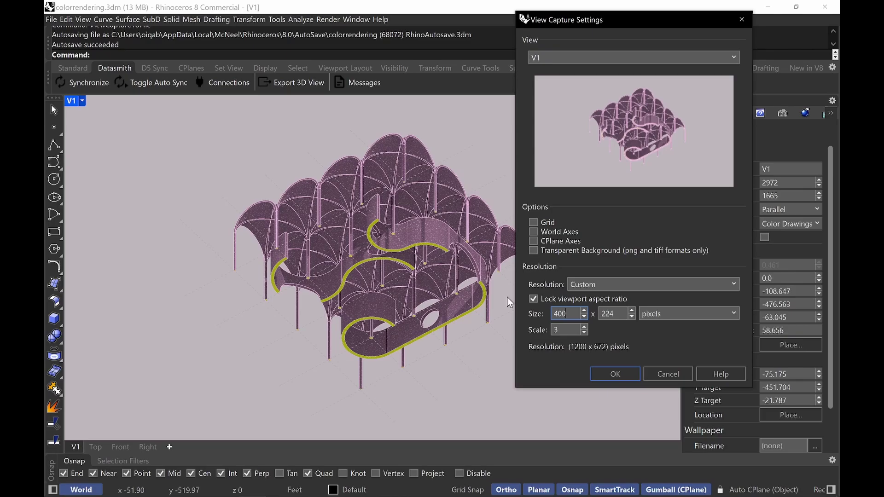
type("0")
type("2")
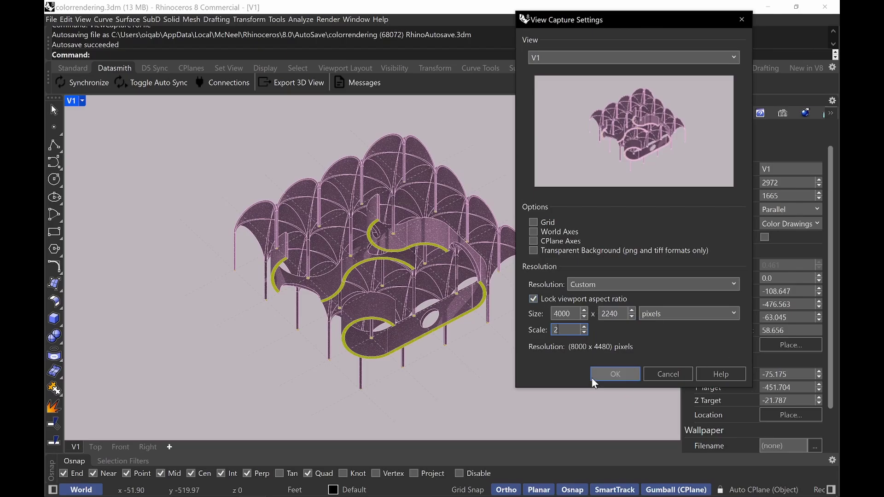
left_click(667, 374)
Step: Set up a Rhino PDF print of V1, using a window that frames the pavilion as the print area
key("ctrl+p")
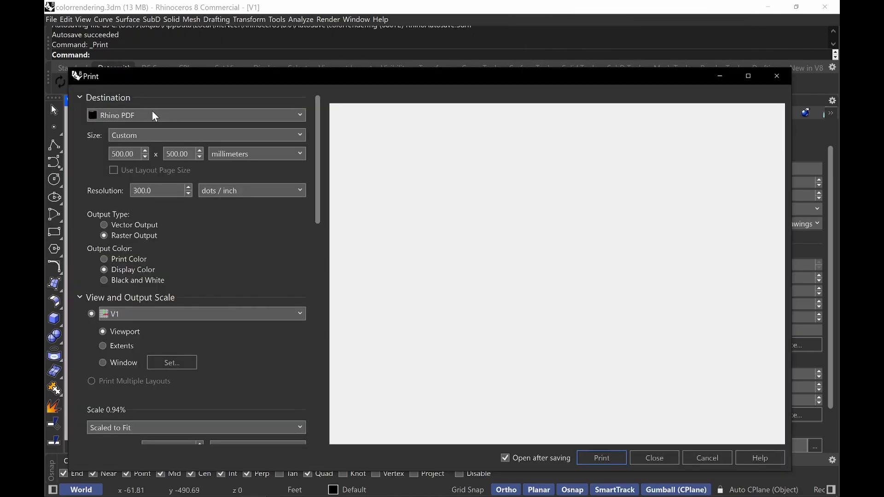
left_click(205, 119)
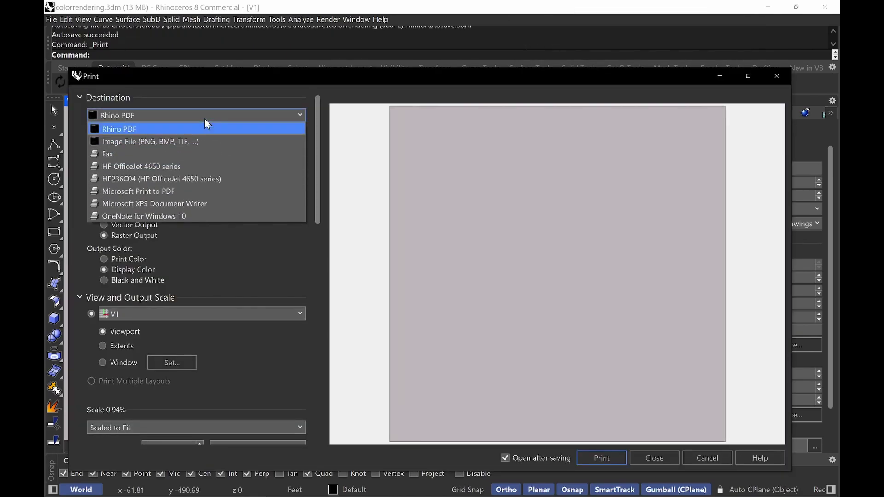
left_click(191, 125)
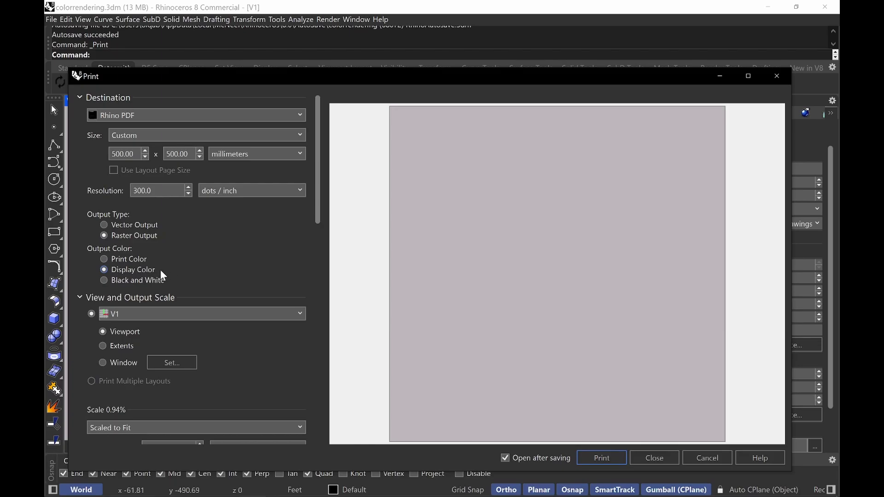
scroll(318, 240, "down", 3)
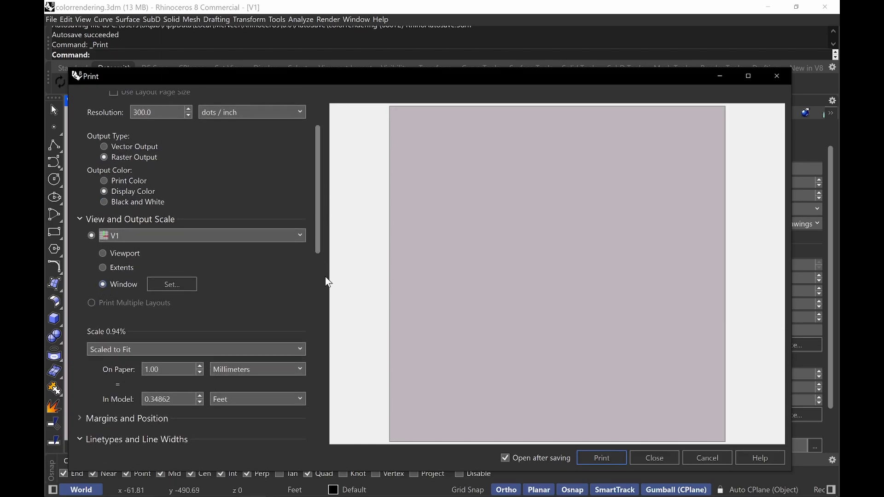
left_click(182, 285)
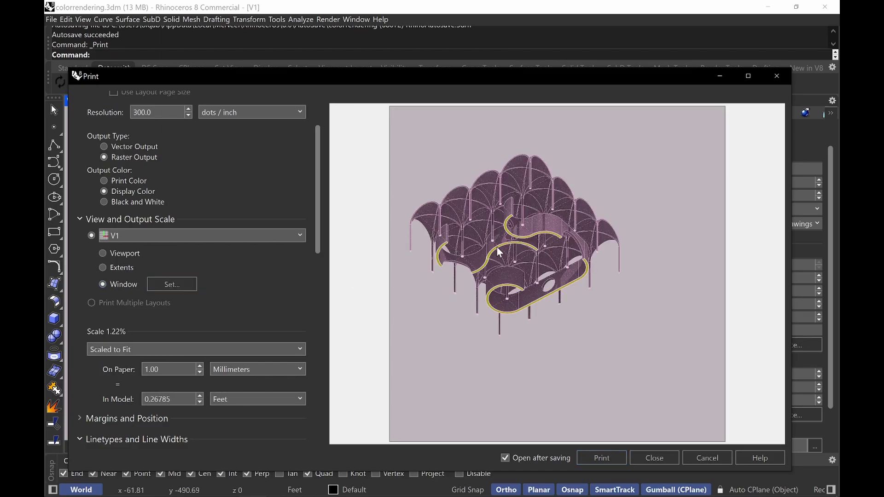
Step: Match the print linetypes to the pattern definition, review the line width and visibility options, and cancel the print
left_click_drag(313, 241, 314, 281)
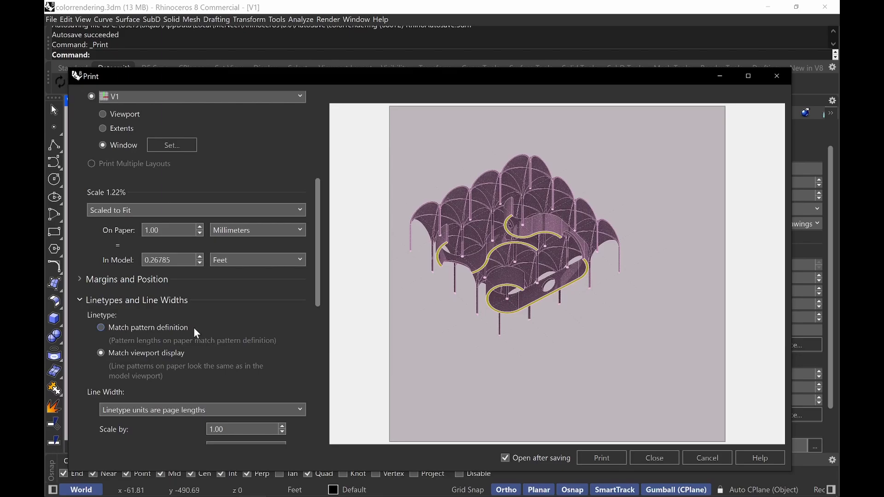
left_click(167, 332)
left_click_drag(319, 250, 320, 355)
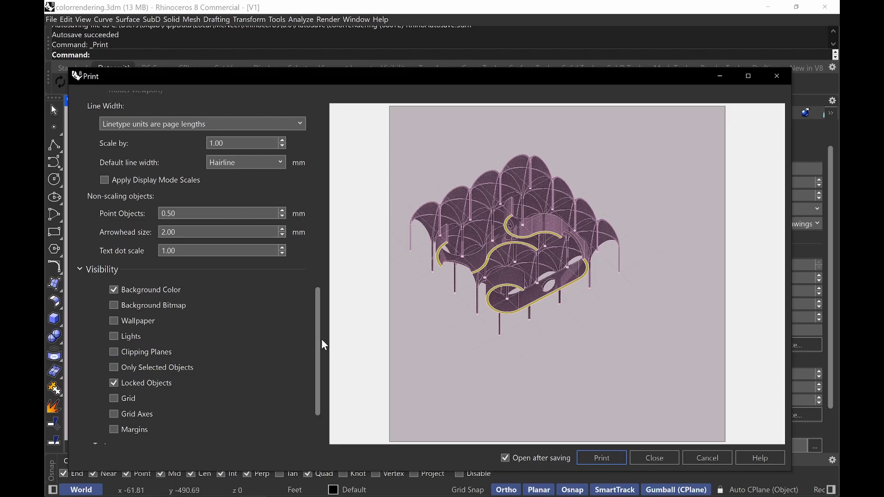
left_click_drag(321, 367, 335, 283)
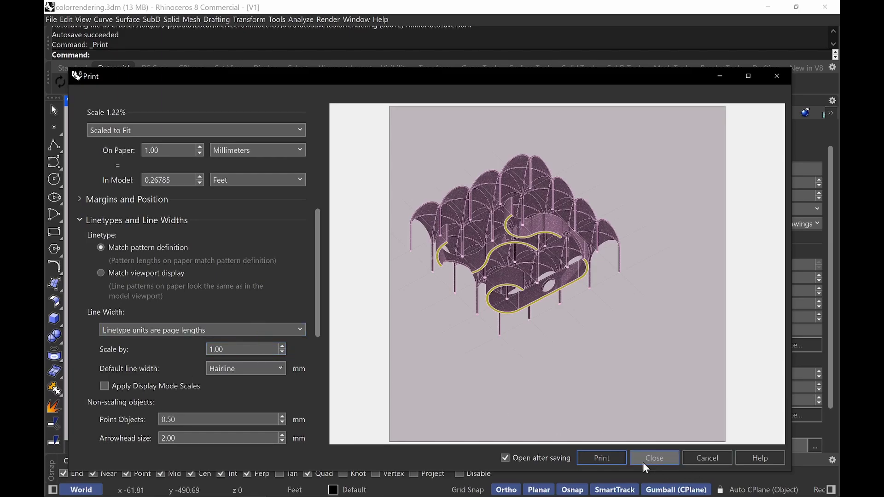
left_click(718, 458)
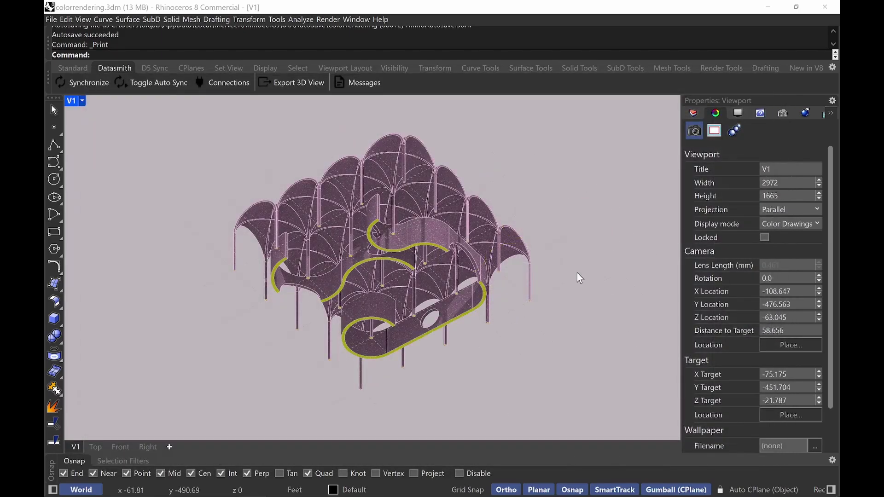
Step: Select the dashed line curves, examine the print widths available for the Dashed Line layer, and close them without changes
left_click(698, 117)
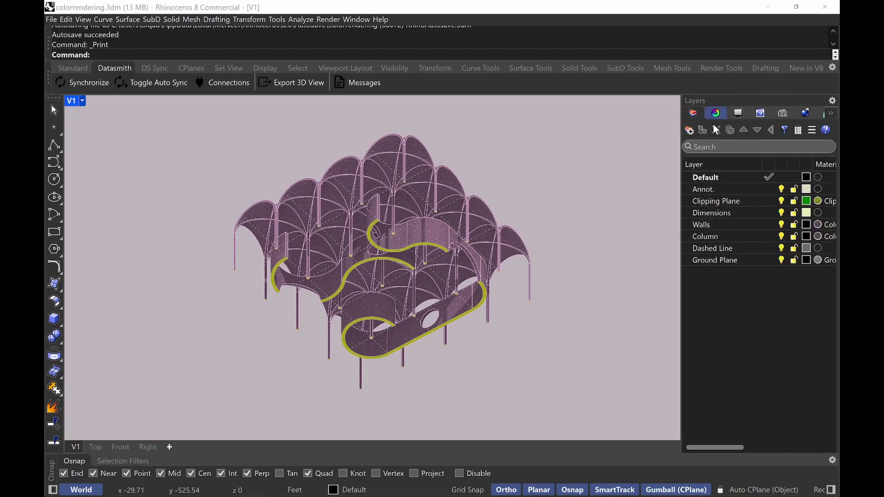
left_click_drag(709, 449, 793, 451)
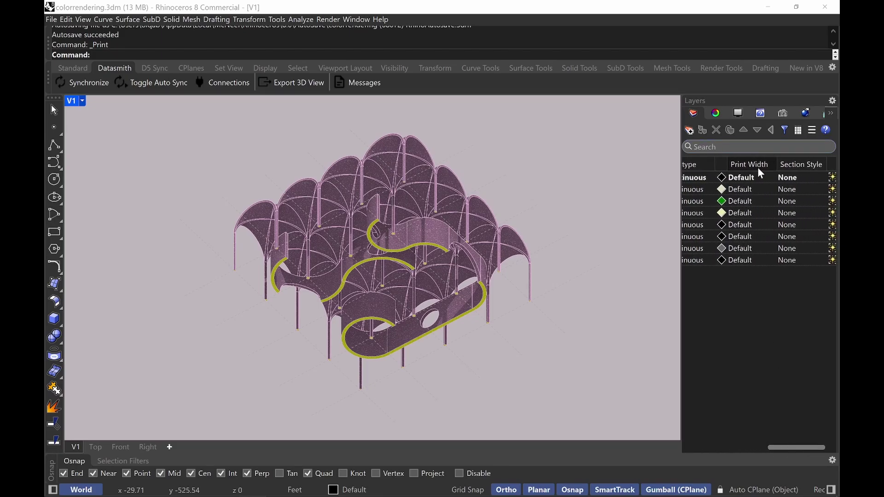
left_click(385, 166)
key("Return")
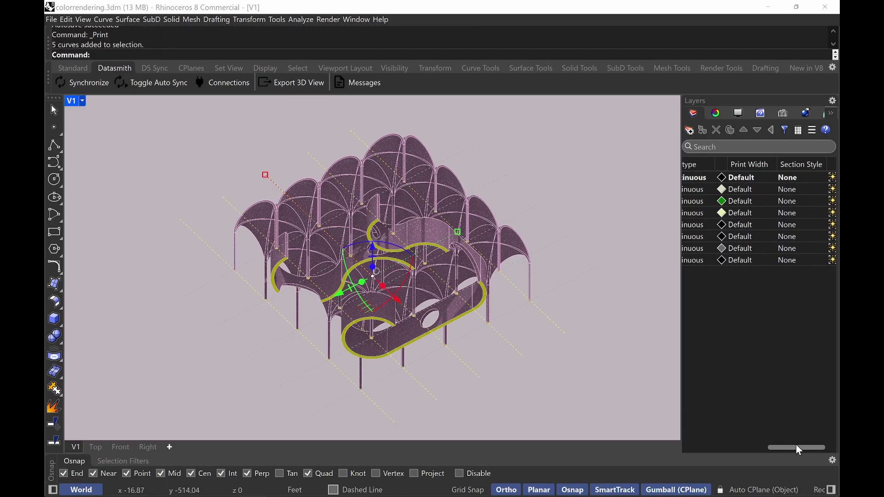
mouse_move(769, 447)
left_mouse_down()
mouse_move(682, 452)
mouse_move(774, 453)
left_mouse_up()
left_click(744, 249)
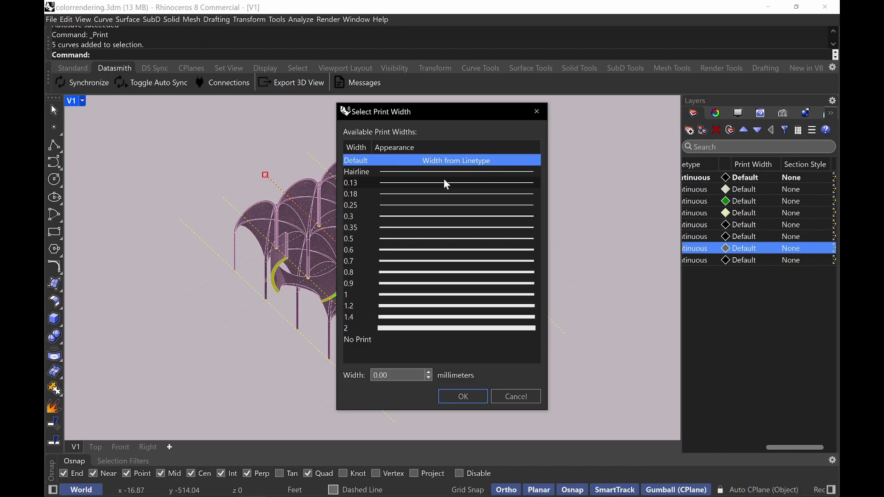
left_click(532, 396)
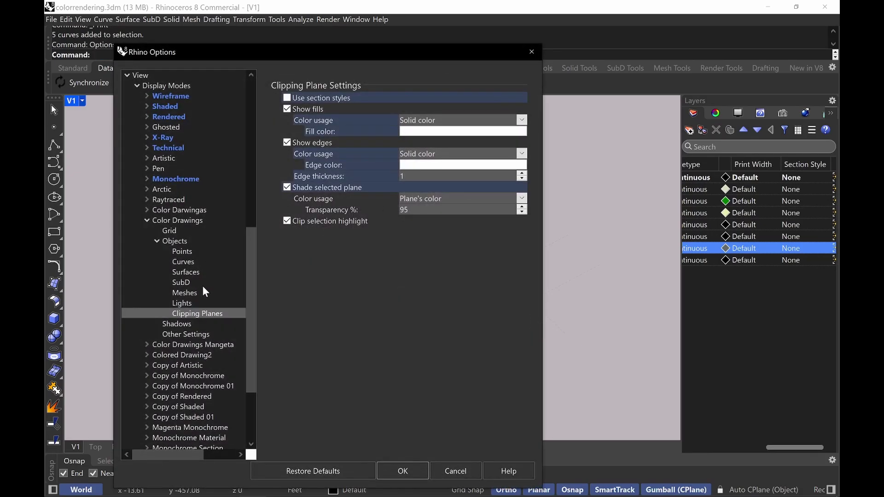
Step: Examine the surface edge color and width usage options of the Color Drawings display mode, and close them without changes
left_click(193, 273)
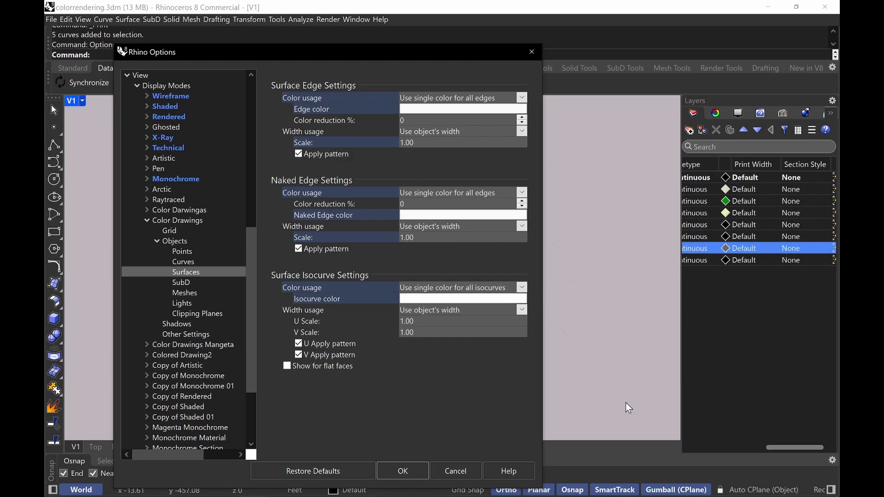
left_click(523, 101)
left_click(523, 100)
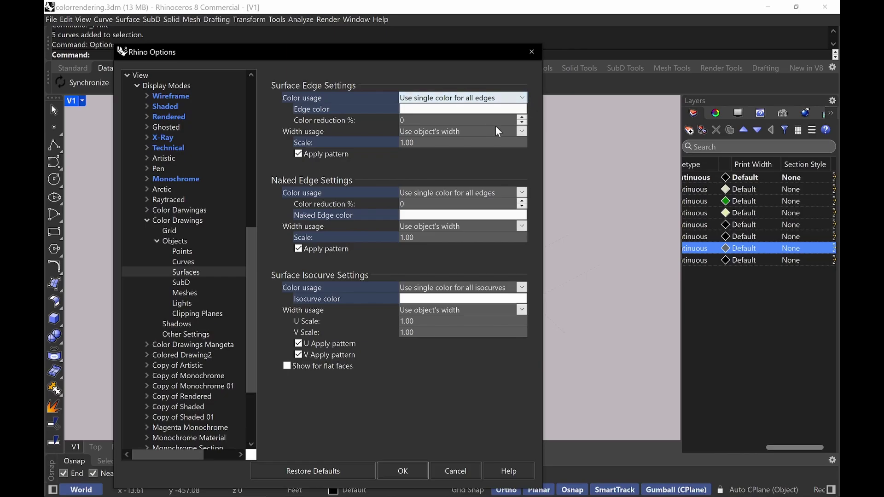
left_click(522, 132)
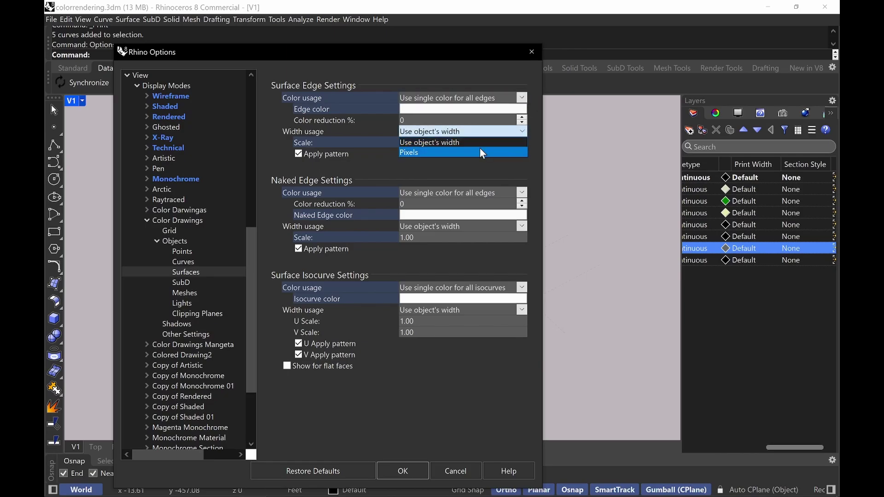
left_click(531, 127)
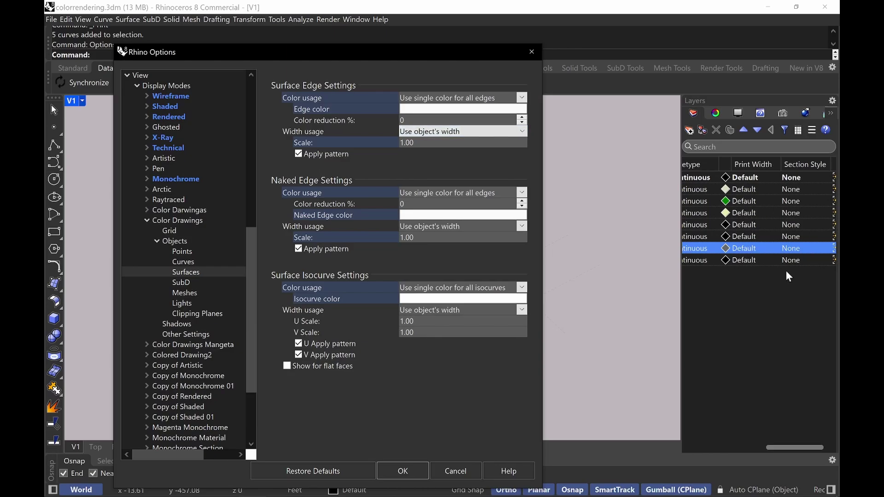
left_click(454, 473)
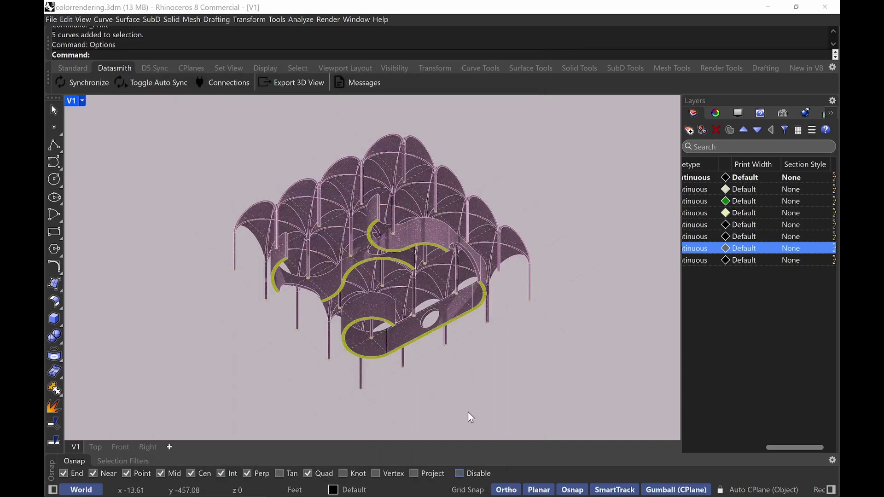